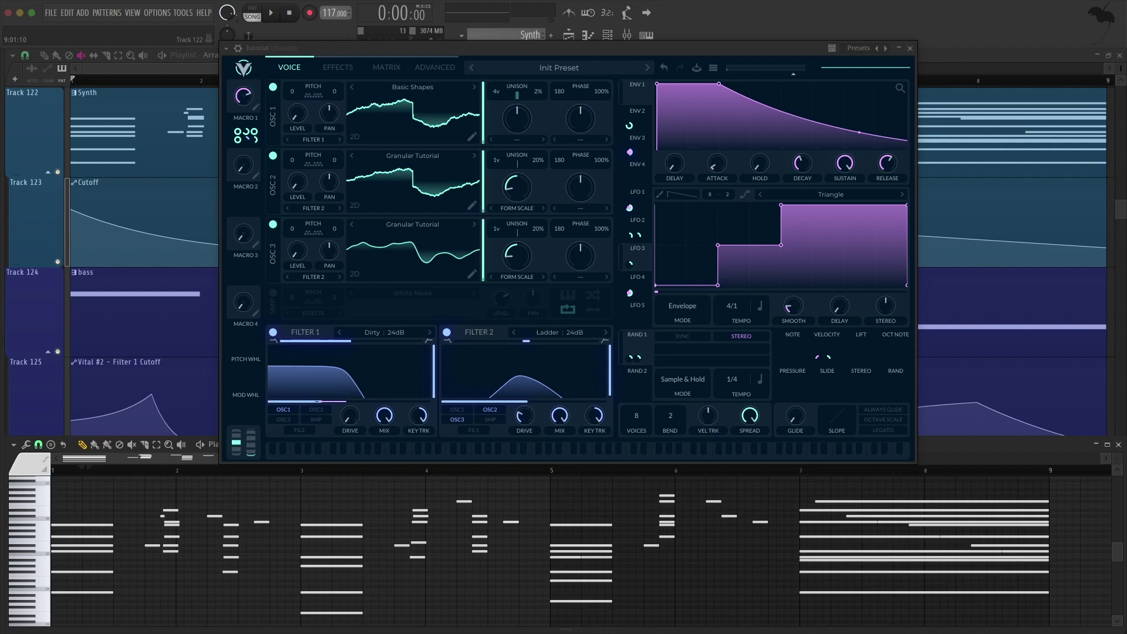
Play the finished example patch twice to hear how it sounds
key("space")
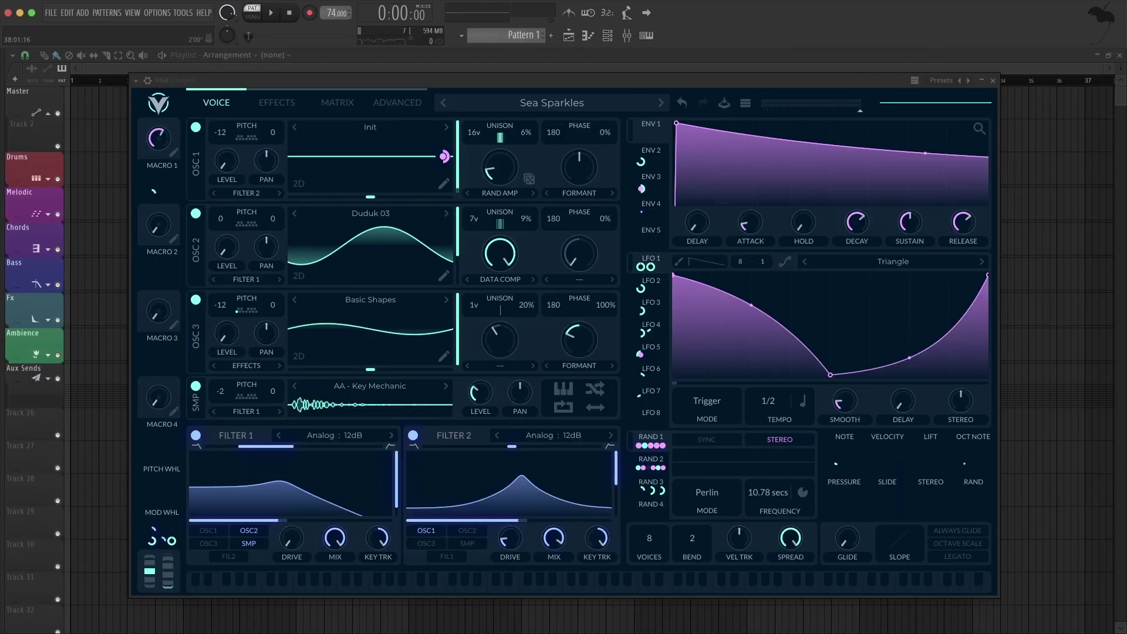
key("space")
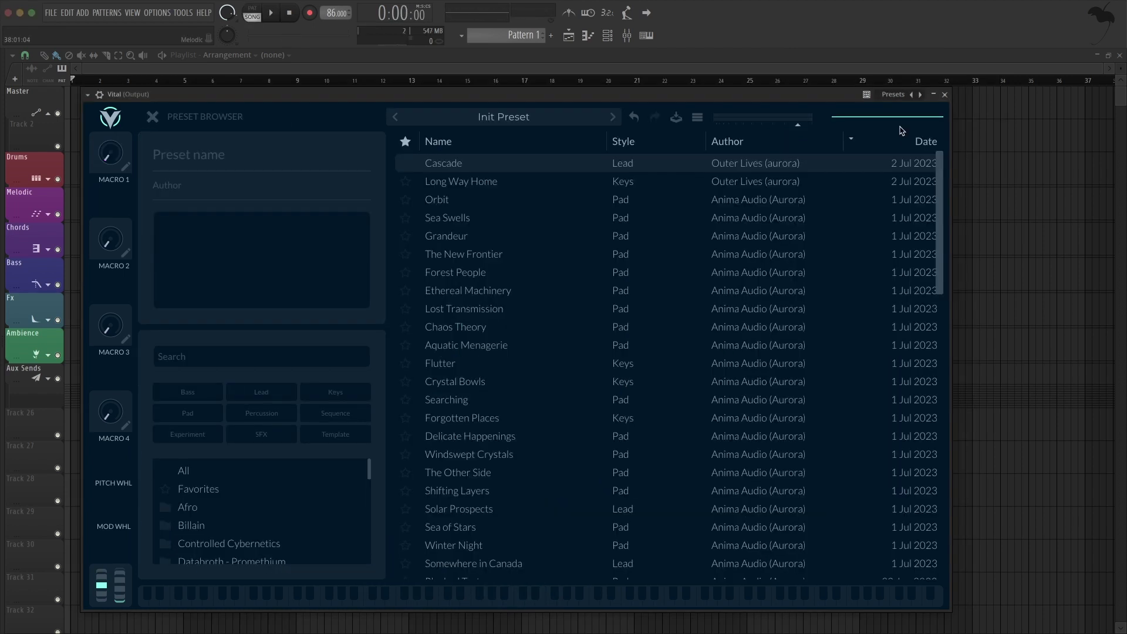
Scroll down through the preset list in the browser
scroll(898, 159, "down", 7)
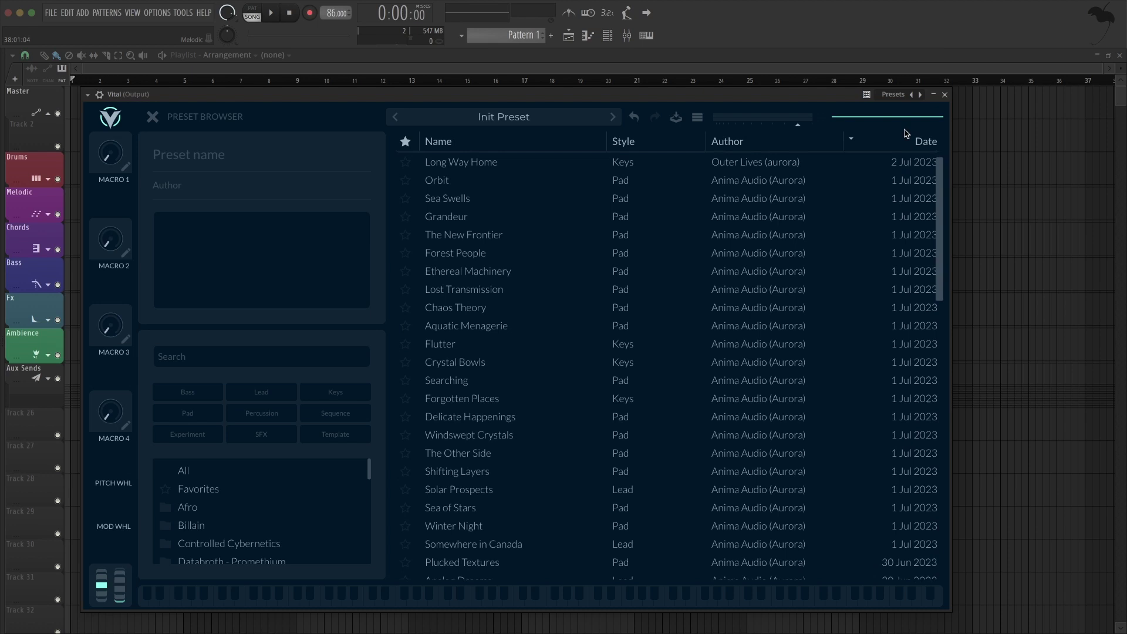
scroll(893, 169, "down", 10)
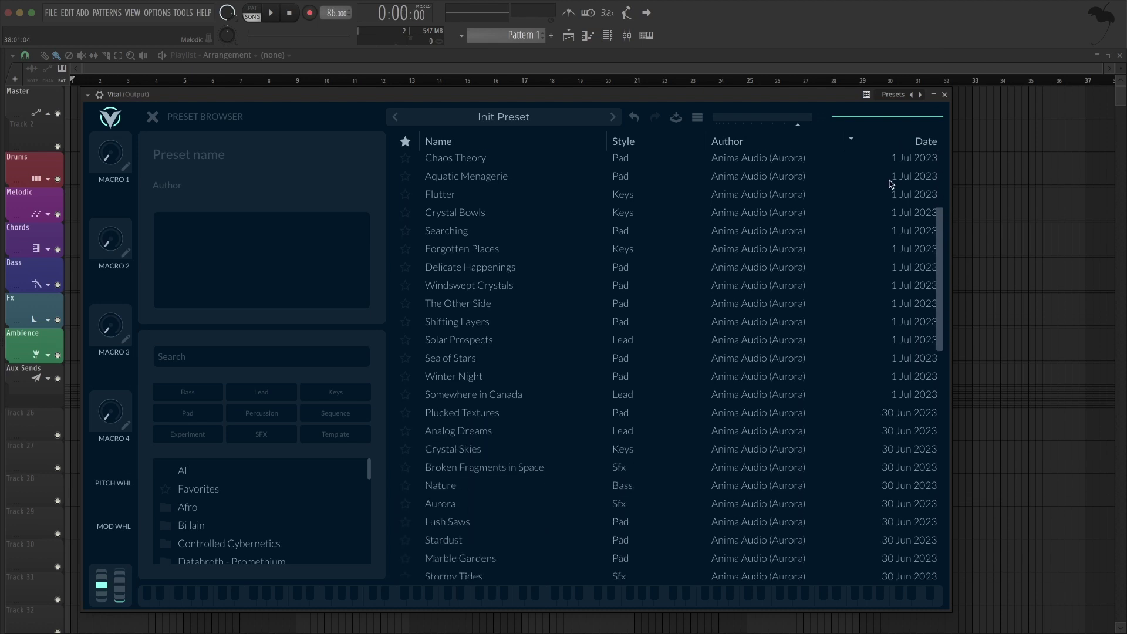
scroll(886, 227, "down", 10)
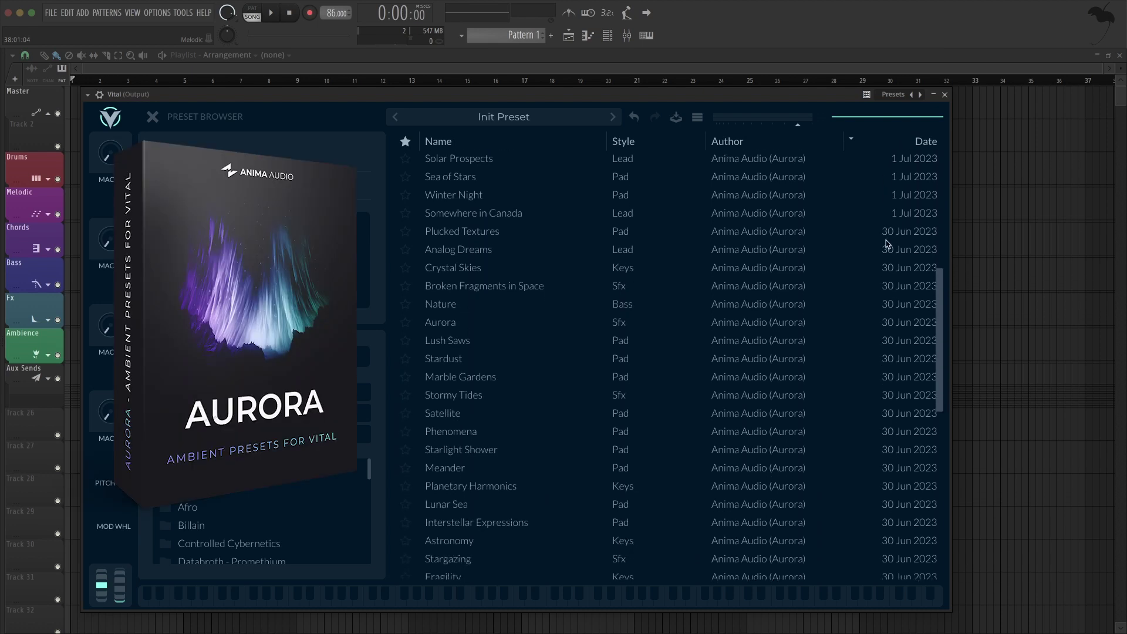
scroll(888, 287, "down", 10)
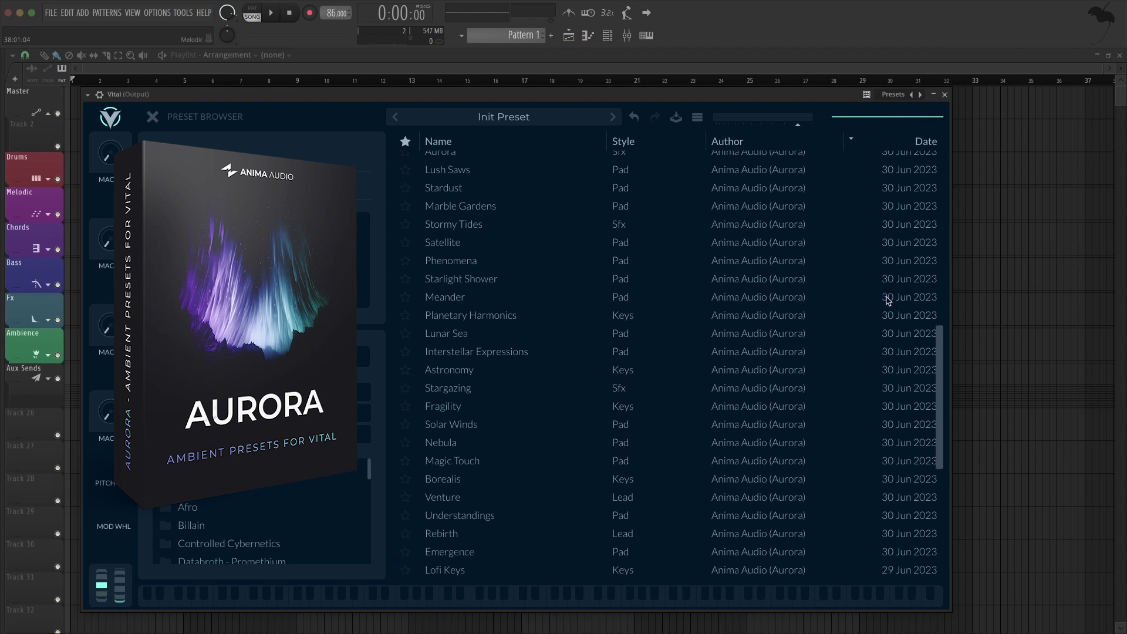
scroll(884, 347, "down", 10)
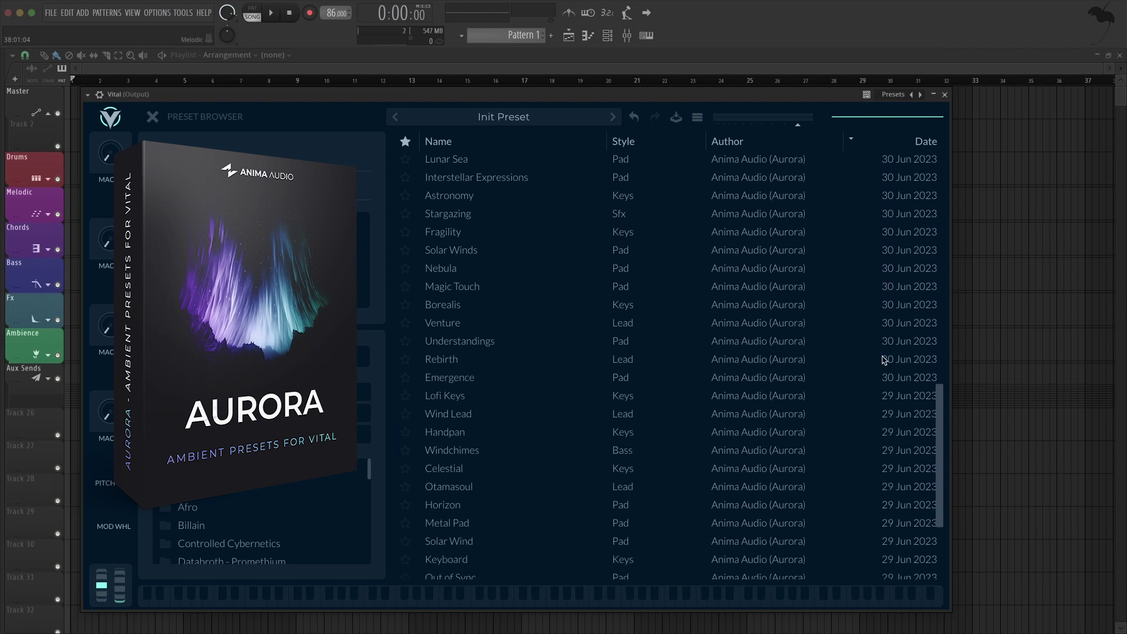
scroll(874, 404, "down", 3)
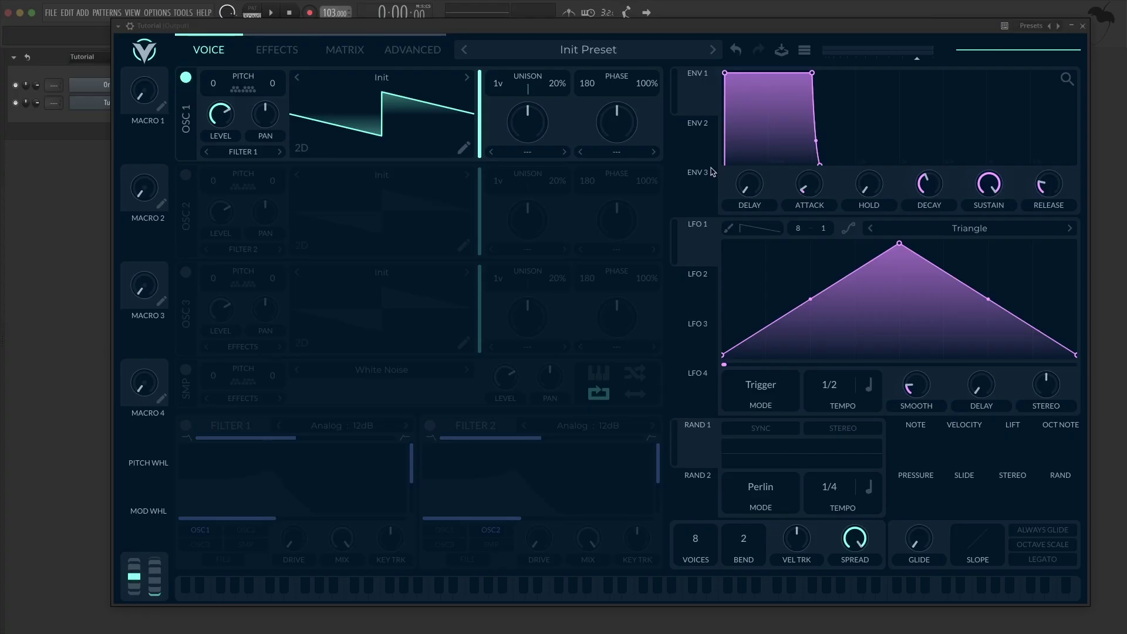
Load the Factory Basic Shapes wavetable into oscillator 1
left_click(335, 82)
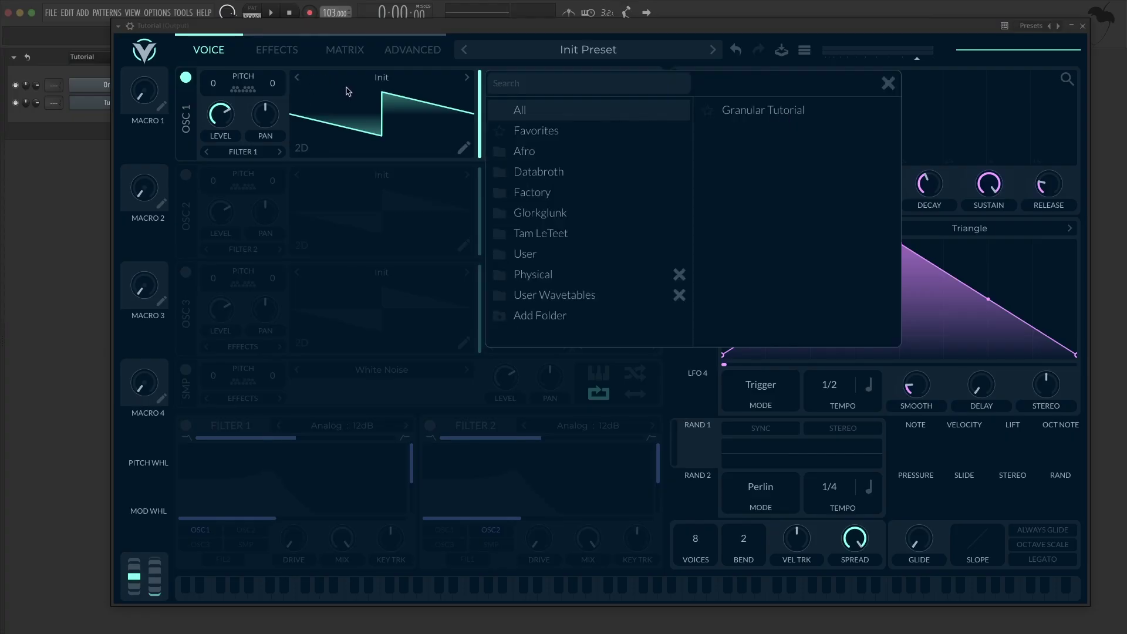
left_click(540, 193)
left_click(757, 111)
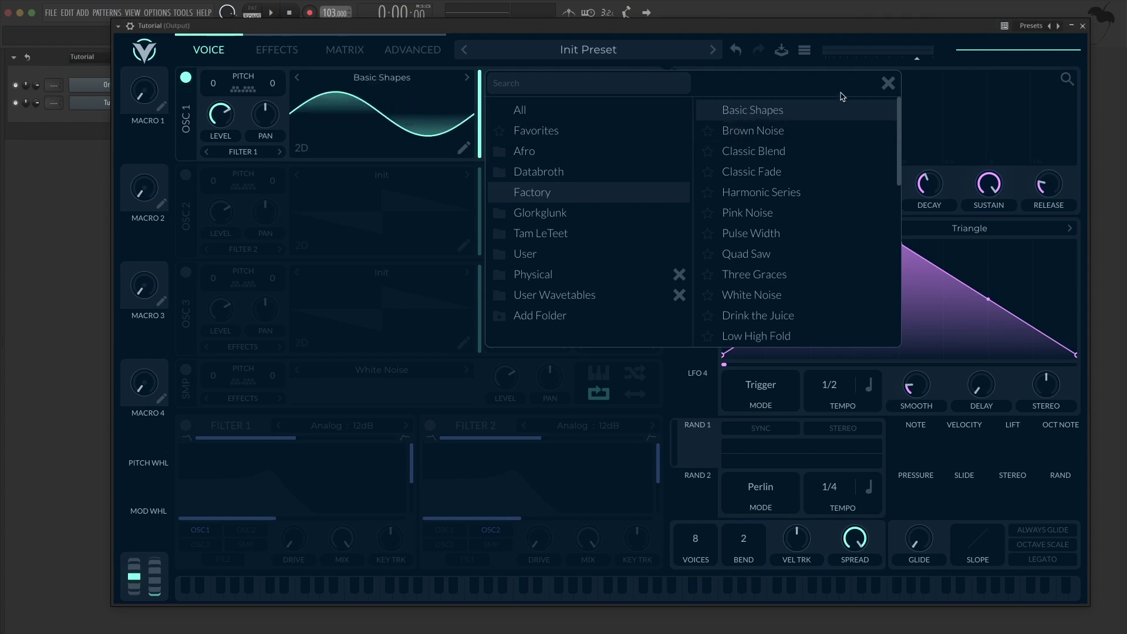
left_click(889, 84)
Route envelope 2 to oscillator 1's level and set the base level to 0
left_click_drag(698, 144, 220, 114)
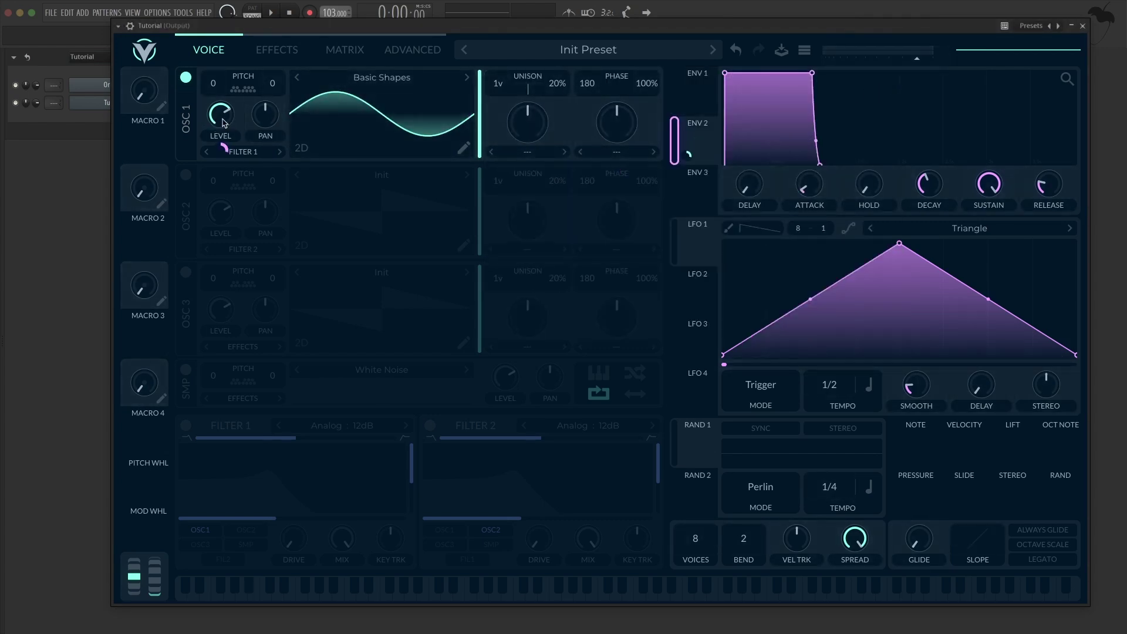
right_click(223, 147)
left_click(249, 246)
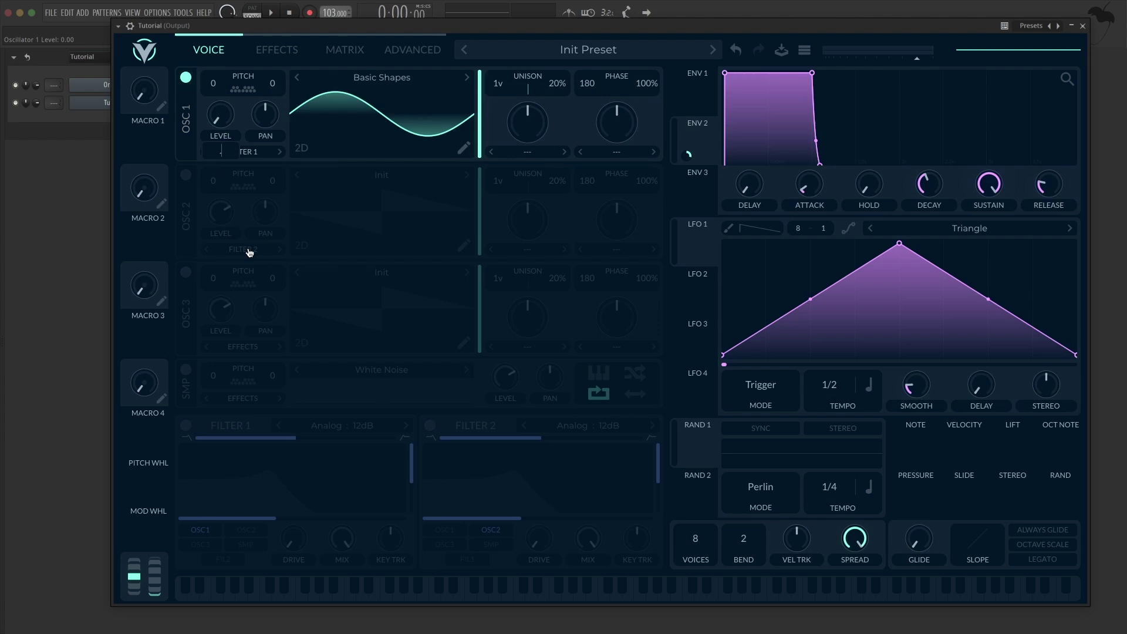
Give envelope 2 a short attack, longer decay and zero sustain; extend envelope 1's release to 4.52 s
left_click_drag(815, 179, 816, 184)
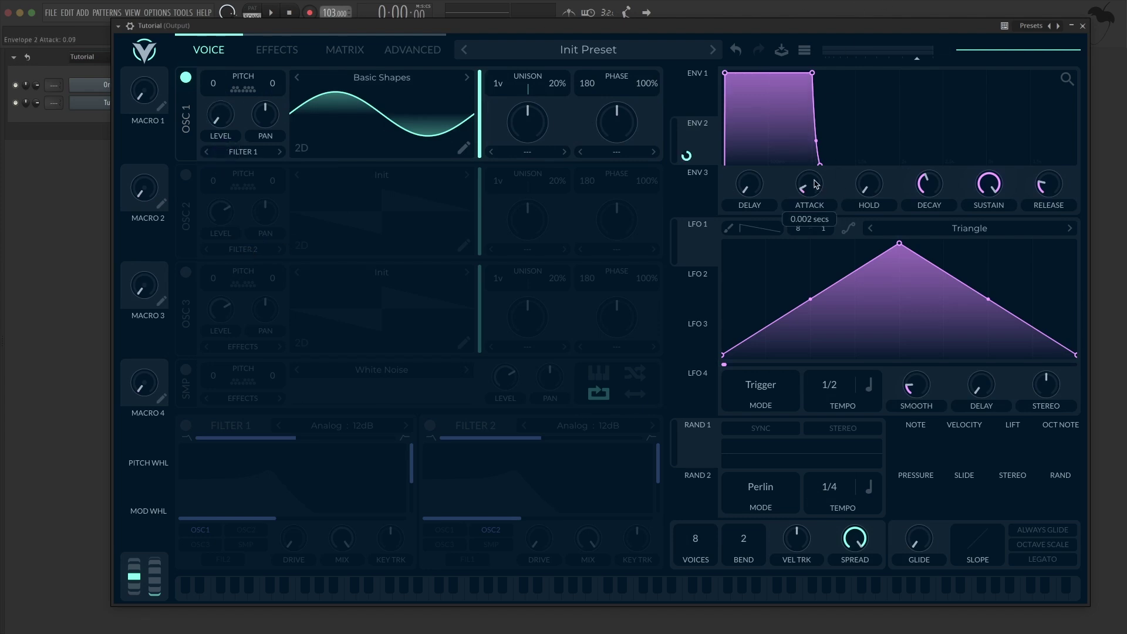
left_click_drag(928, 186, 929, 167)
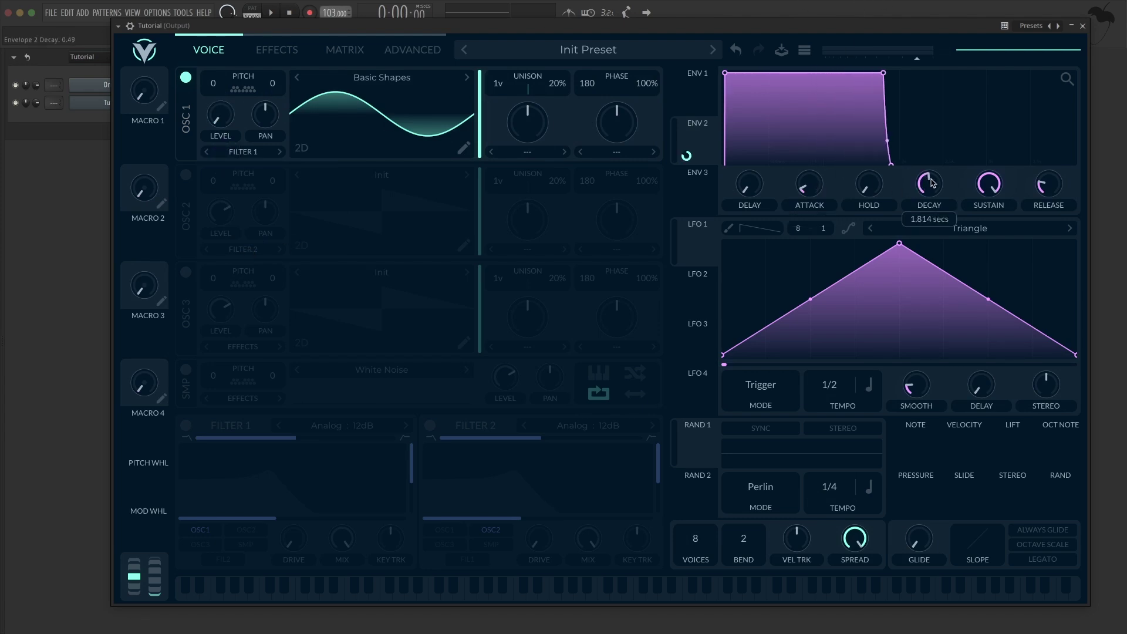
left_click_drag(989, 185, 988, 207)
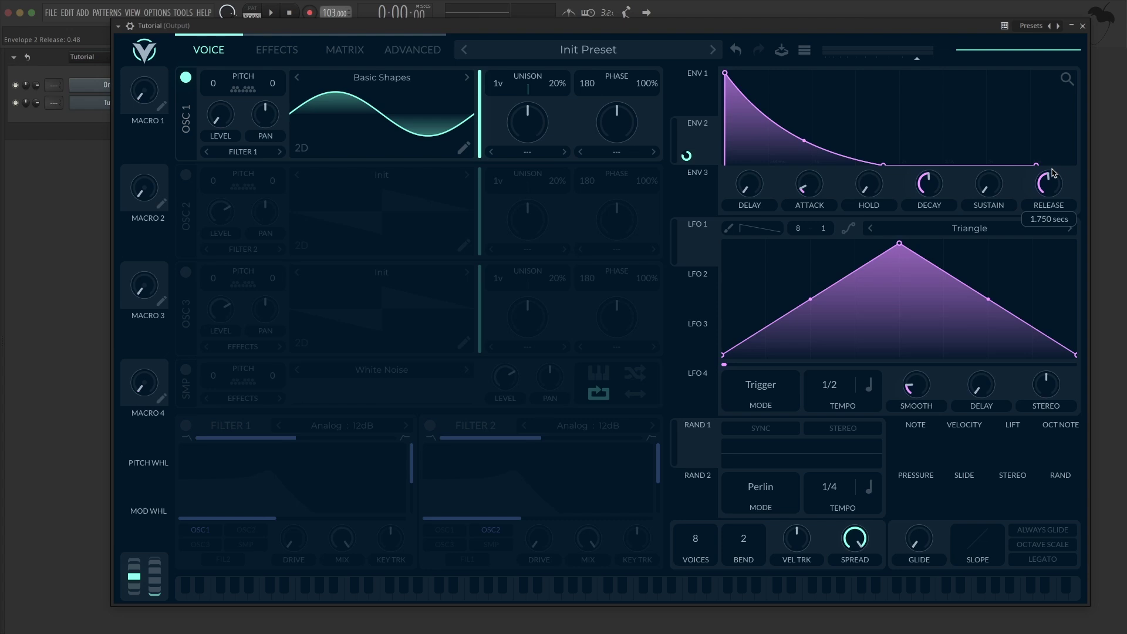
left_click(696, 91)
left_click_drag(1055, 201, 1069, 169)
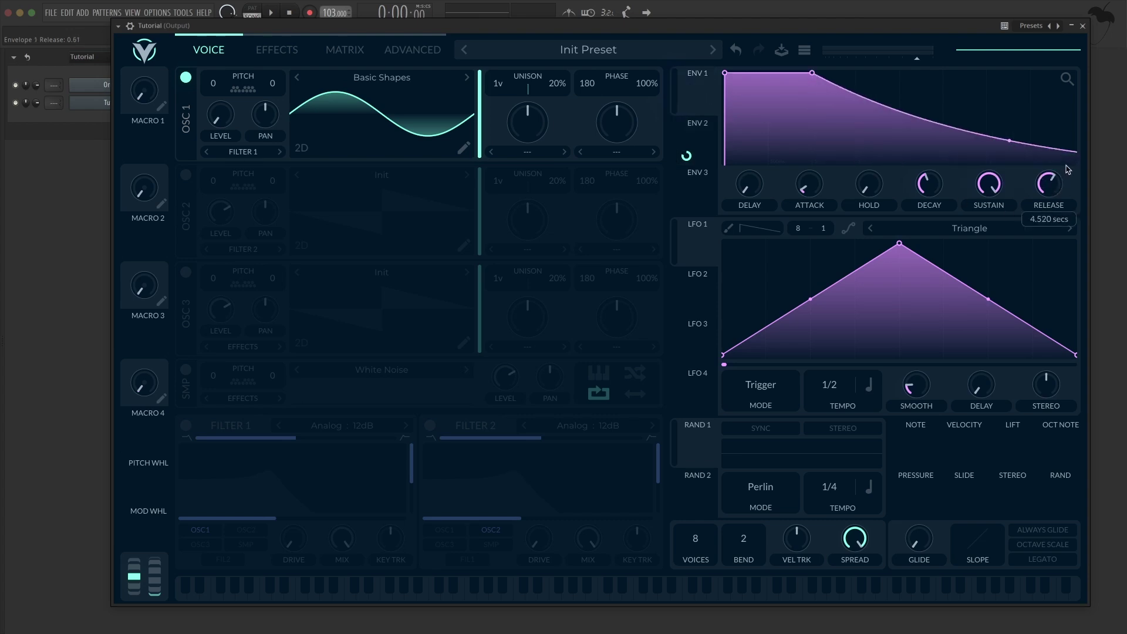
Enable Filter 1 as Dirty 24dB with resonance 0, cutoff -12 and full key tracking
left_click(185, 425)
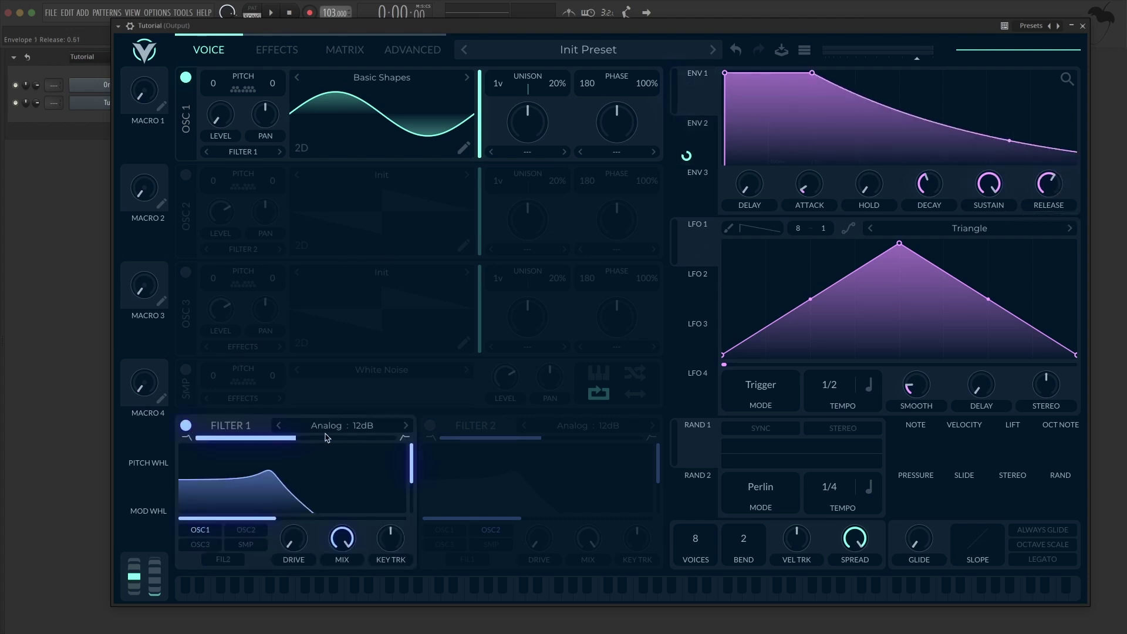
left_click(342, 425)
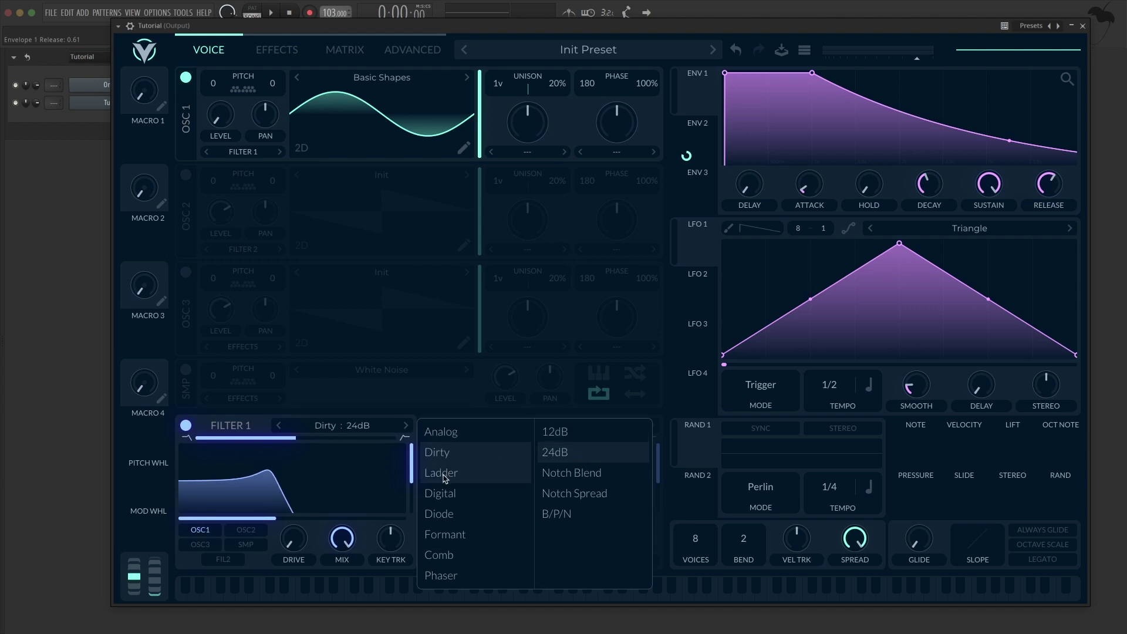
left_click_drag(410, 473, 411, 511)
right_click(271, 520)
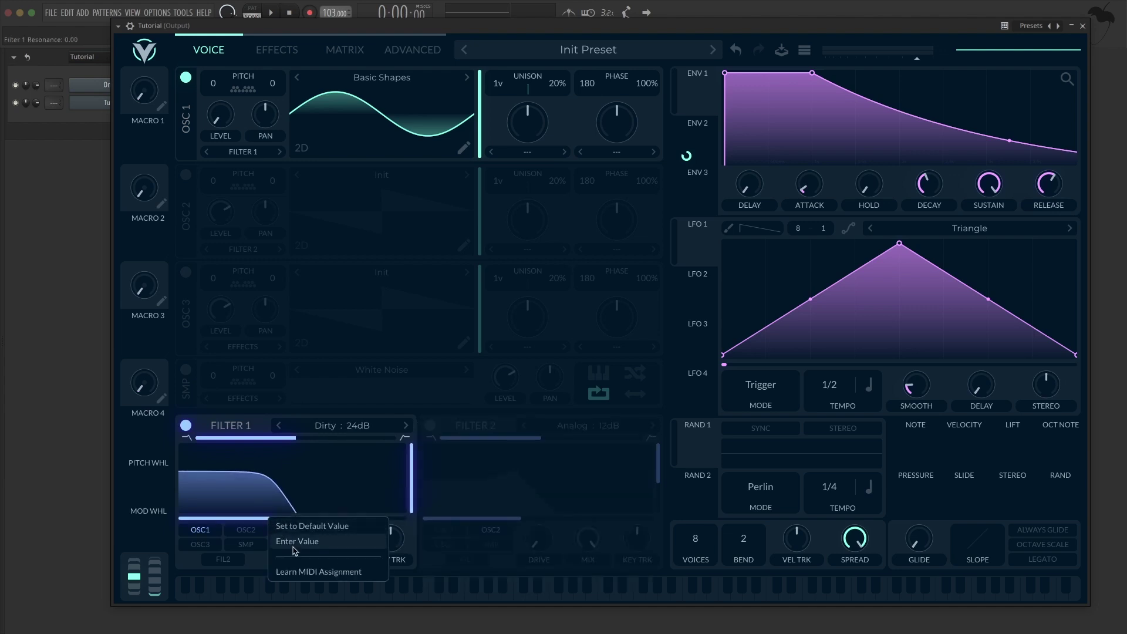
left_click(301, 541)
type("-12")
key("Return")
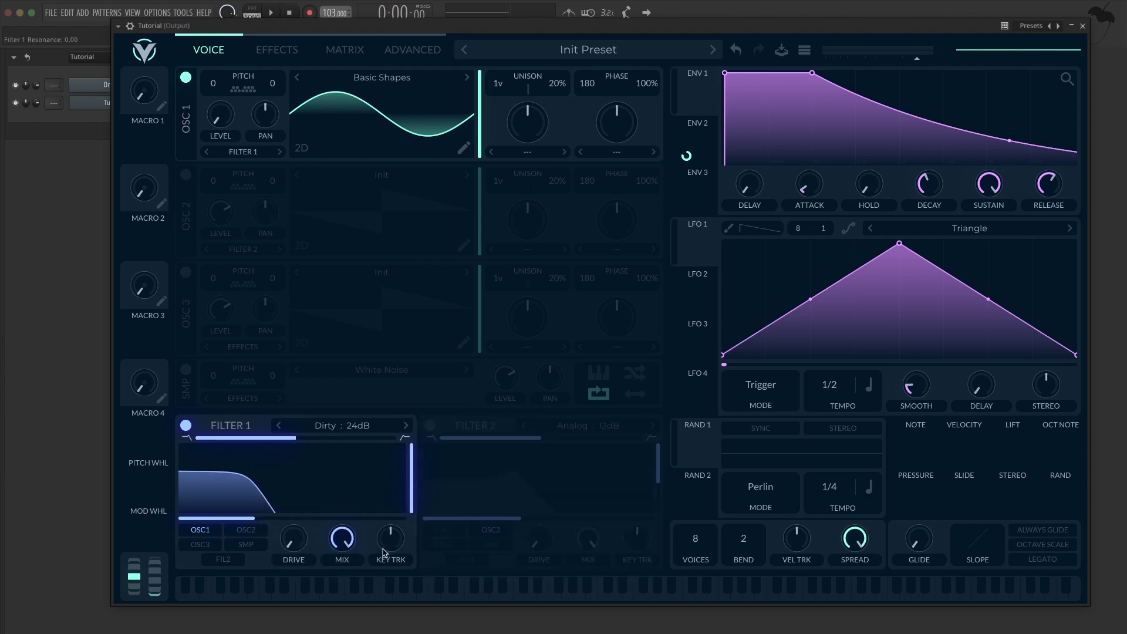
left_click_drag(383, 552, 448, 380)
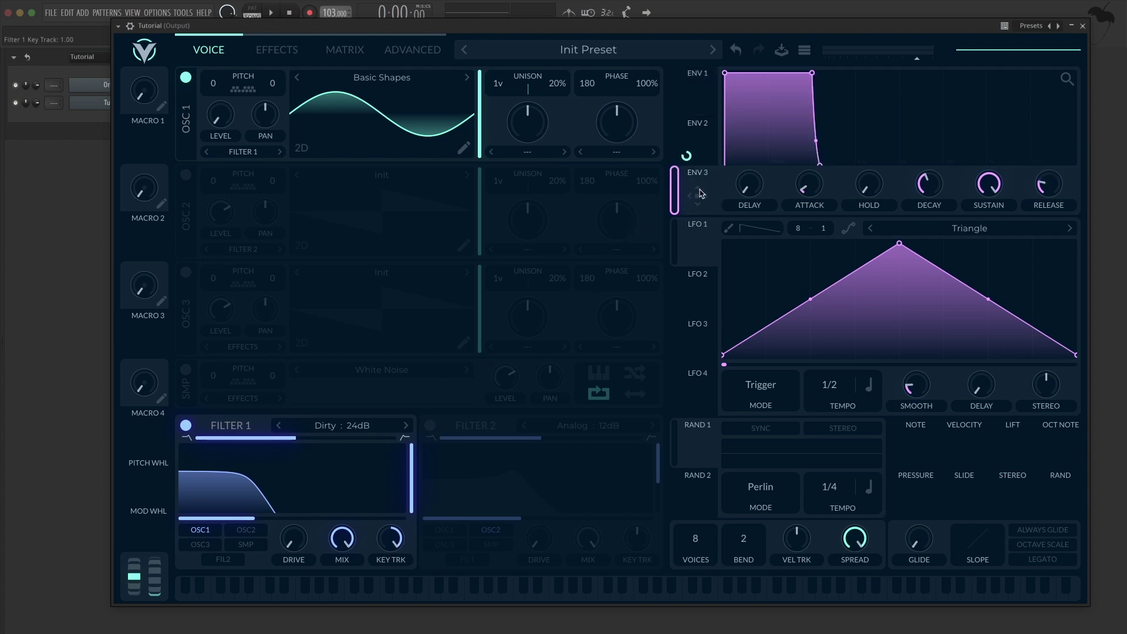
Route envelope 3 to Filter 1's cutoff with longer decay and release and a 0.16 attack
left_click_drag(700, 193, 291, 513)
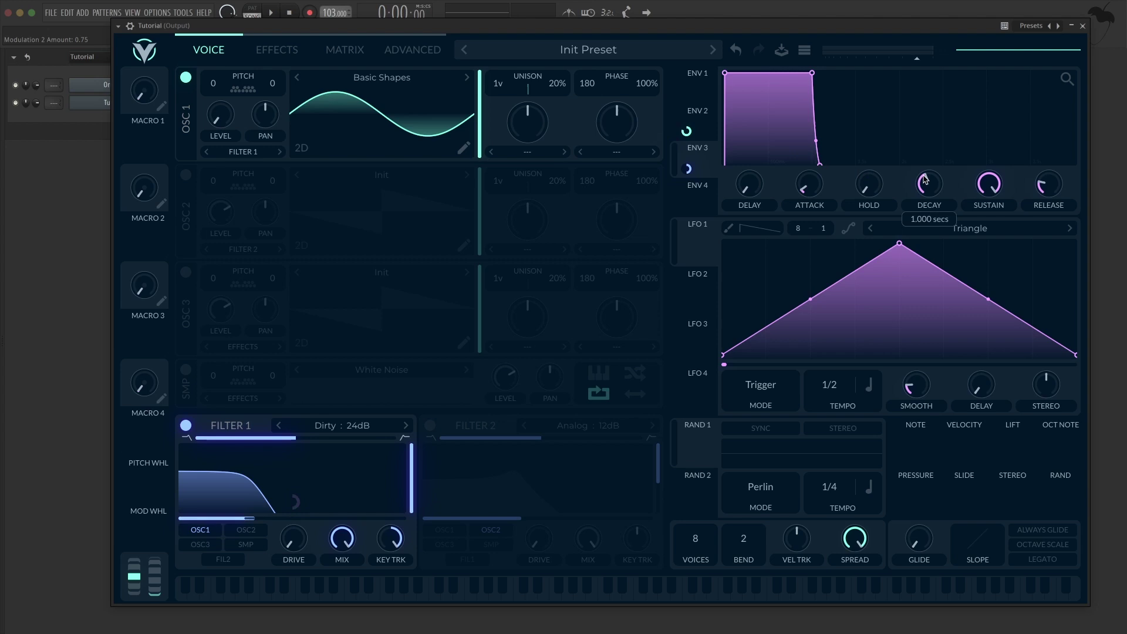
left_click_drag(929, 183, 972, 216)
left_click_drag(1041, 187, 1056, 173)
right_click(809, 181)
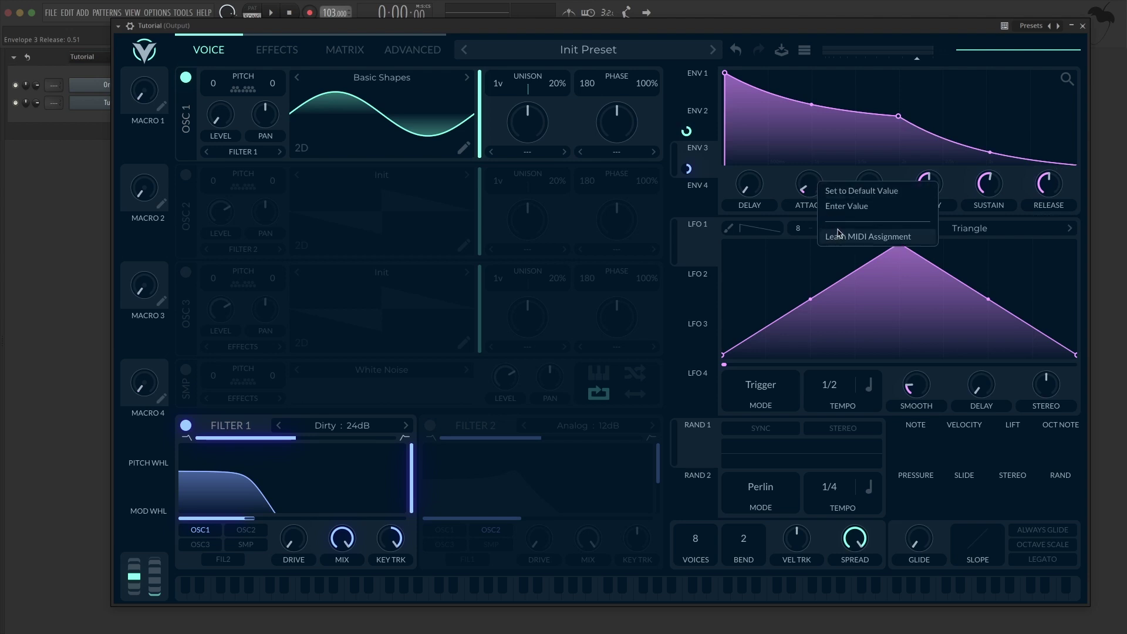
left_click(843, 207)
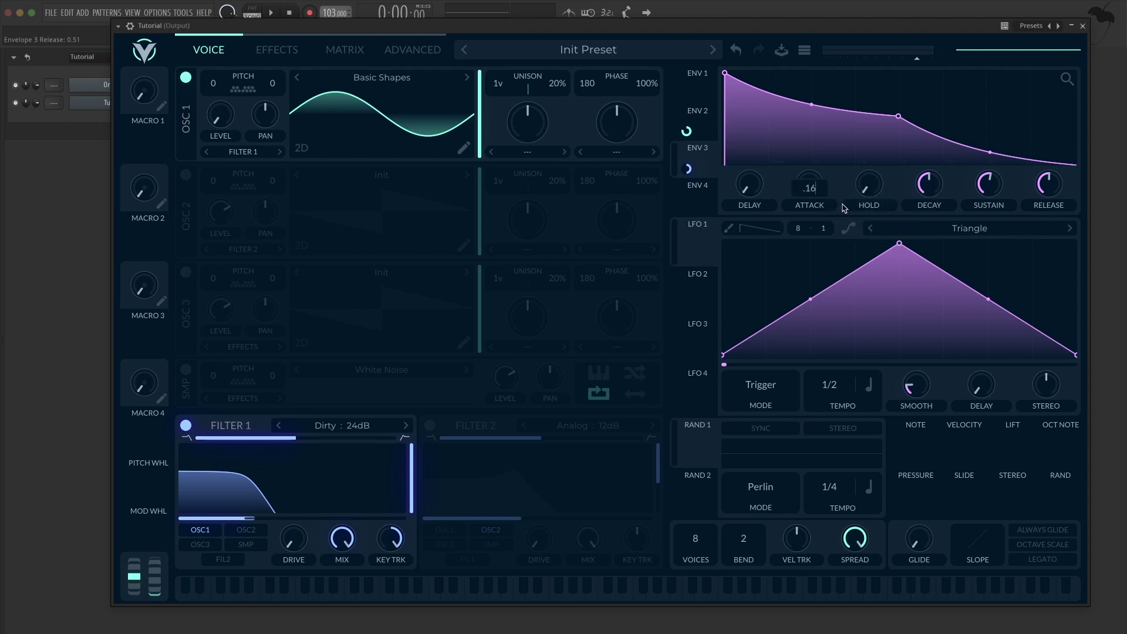
key("Return")
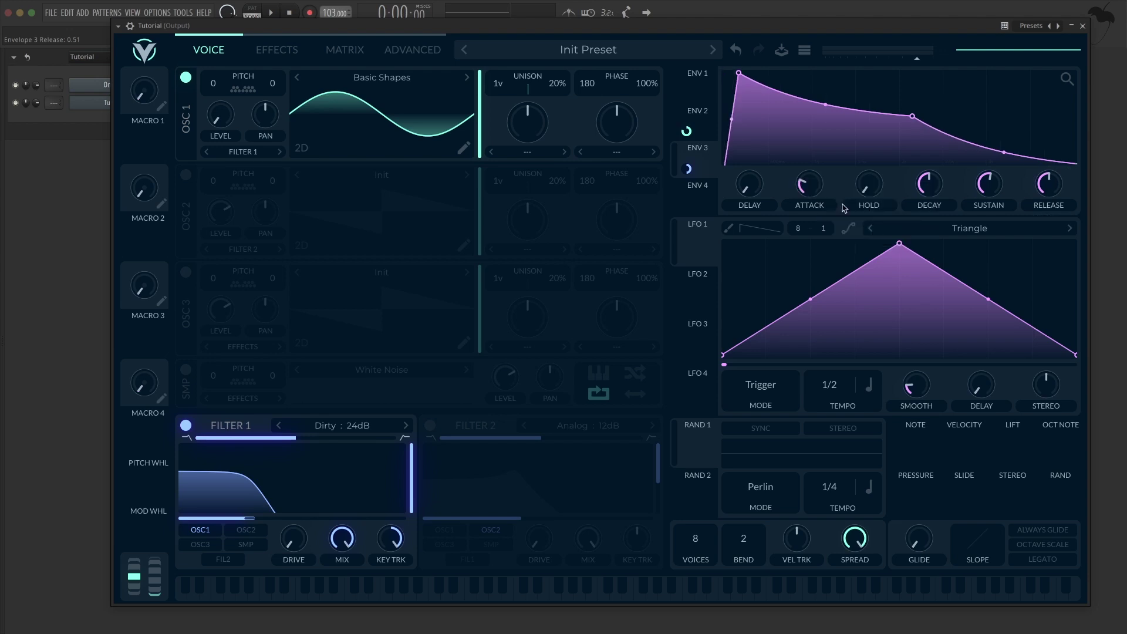
Cut oscillator 1's Basic Shapes wavetable to two keyframes, moving the last to the end
left_click(463, 147)
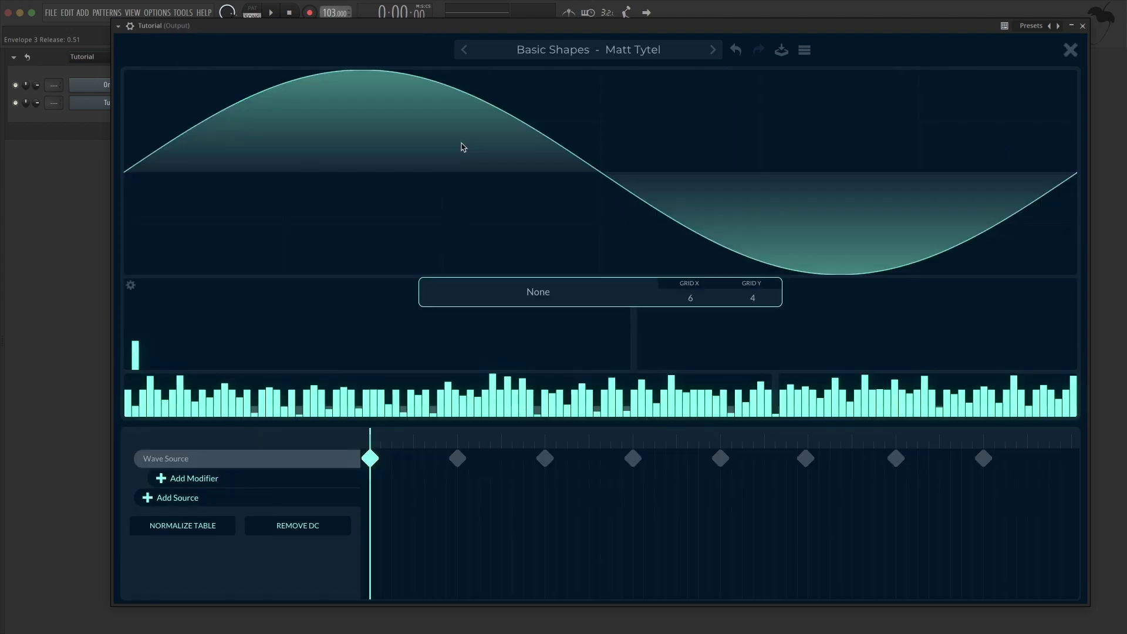
double_click(453, 459)
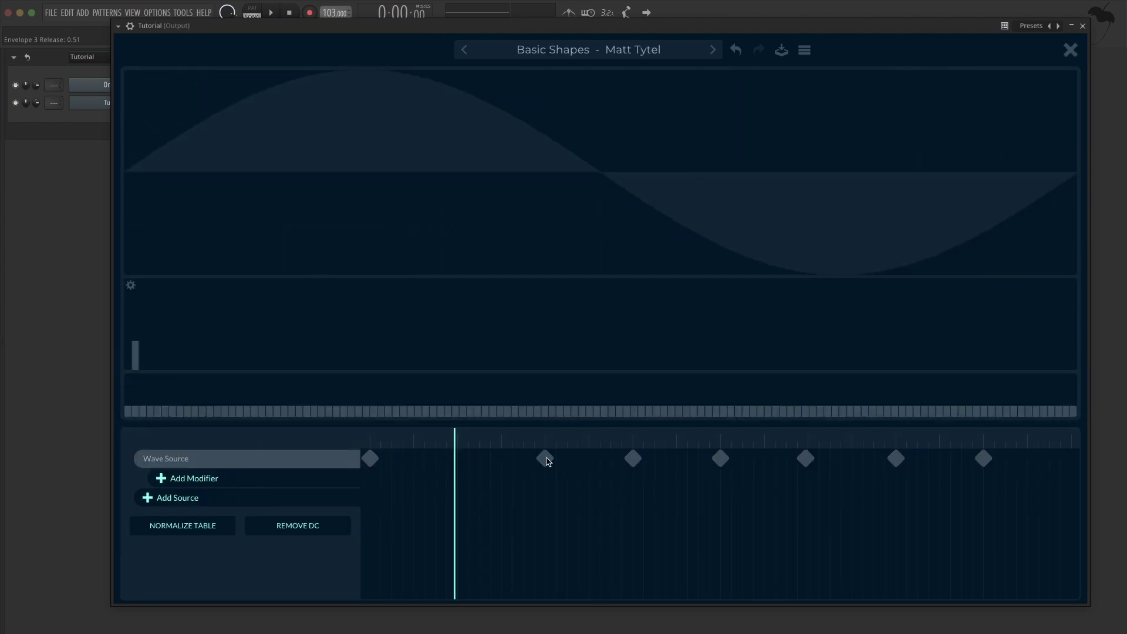
double_click(541, 459)
double_click(717, 459)
double_click(806, 458)
left_click(893, 459)
double_click(893, 459)
left_click(983, 458)
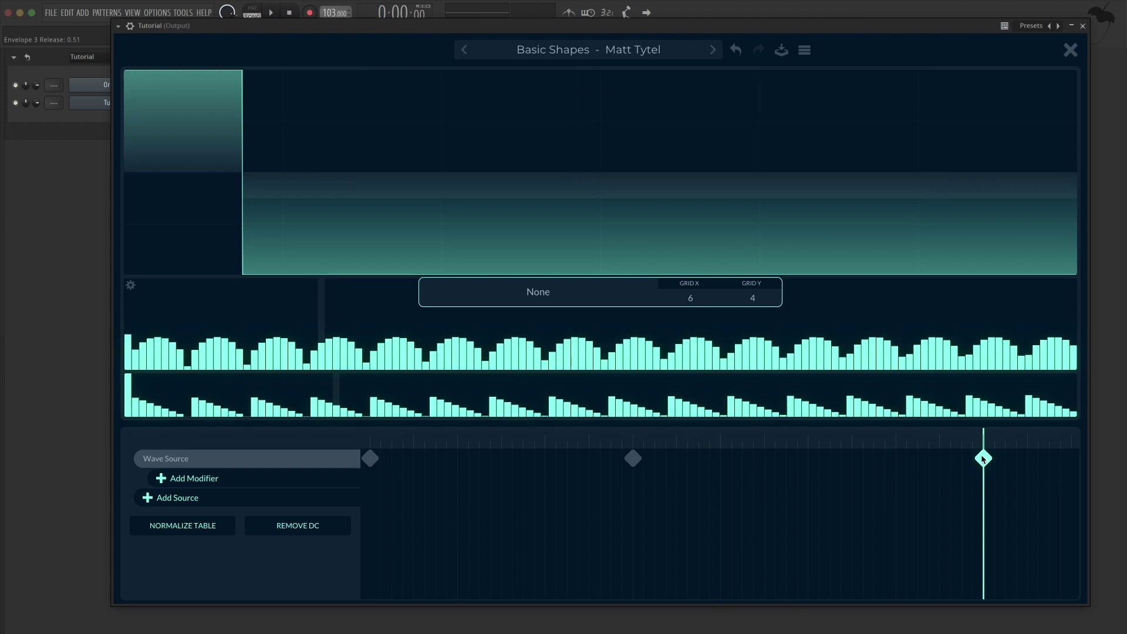
double_click(983, 459)
left_click_drag(633, 459, 1071, 459)
Set the keyframe blend to Spectral Blend and add a second harmonic to the first frame
left_click(514, 302)
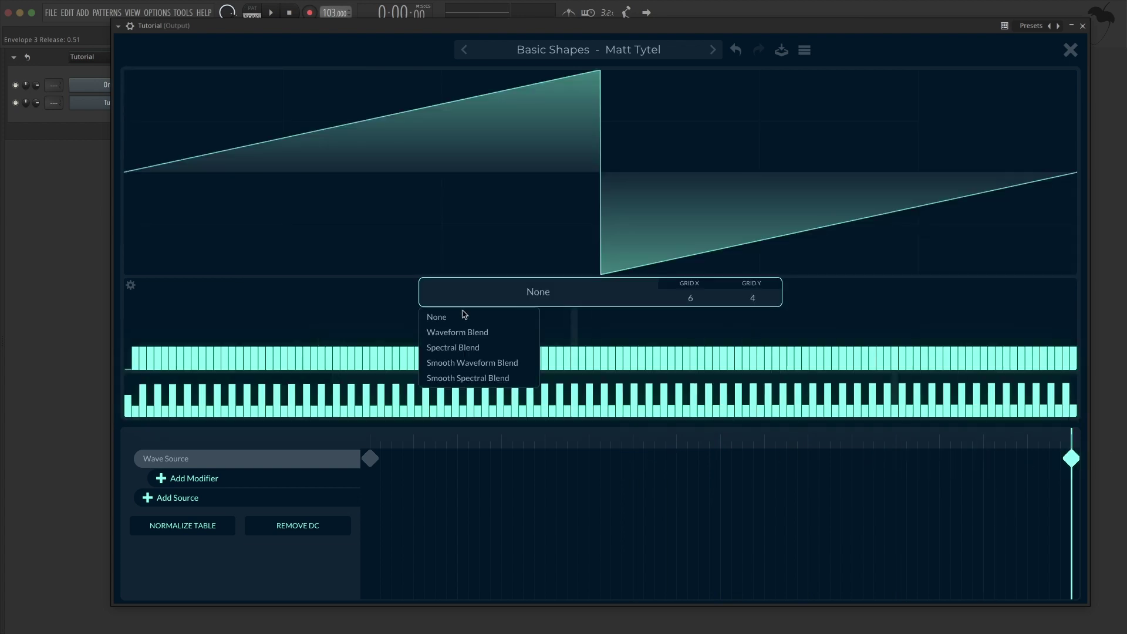
left_click(446, 345)
mouse_move(155, 360)
left_mouse_down()
mouse_move(143, 347)
mouse_move(151, 359)
left_mouse_up()
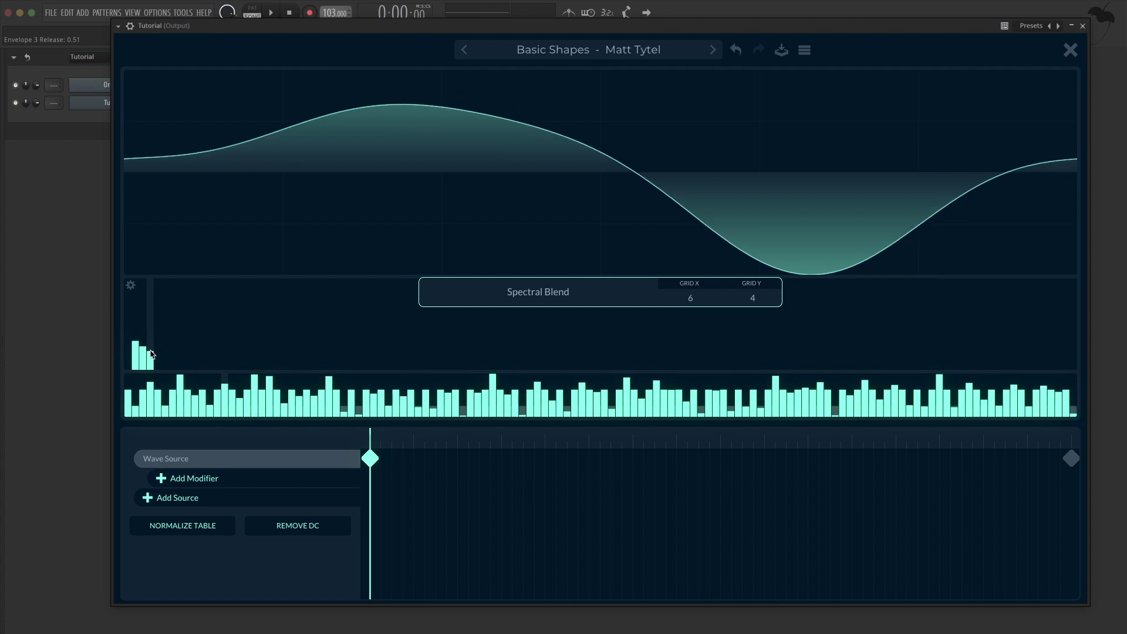
Route Macro 1 to OSC 1's wavetable position and to Filter 1 with an exact amount
left_click(1069, 53)
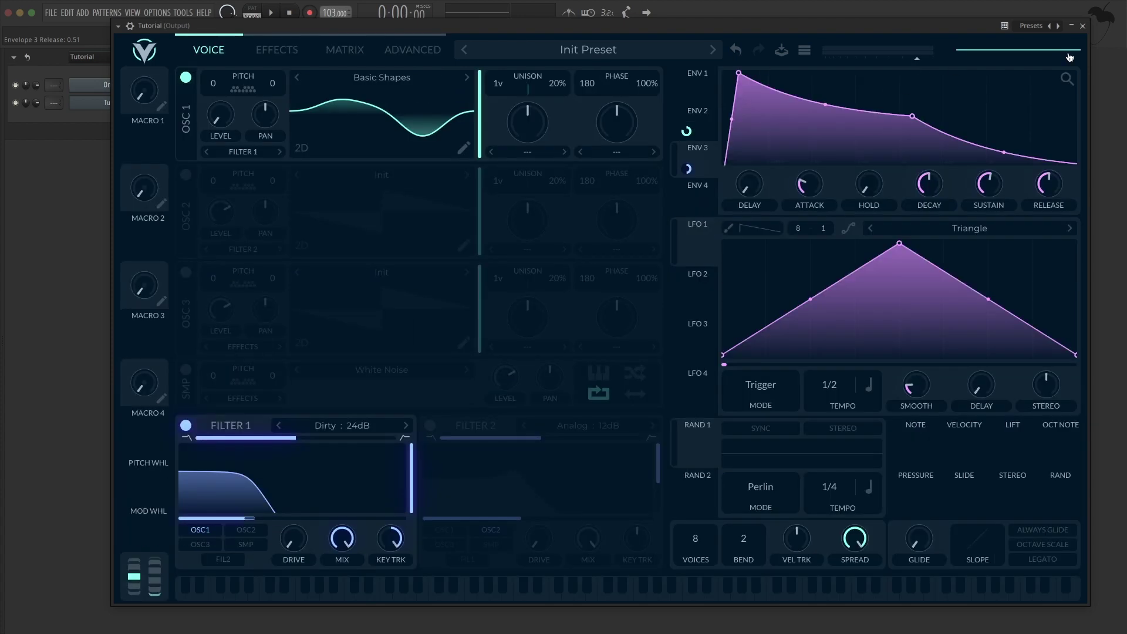
left_click_drag(147, 142, 468, 132)
left_click_drag(149, 141, 282, 474)
right_click(292, 502)
left_click(325, 490)
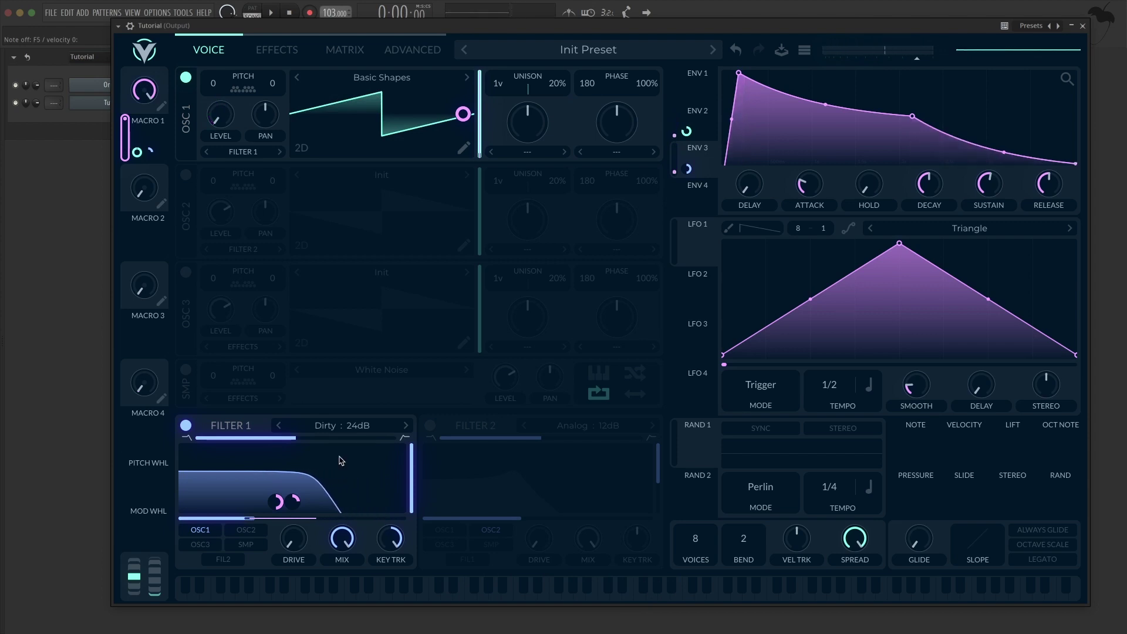
Route velocity to the attack and envelope 3 to Filter 1 cutoff; give OSC 1 four unison voices
left_click_drag(958, 442, 810, 221)
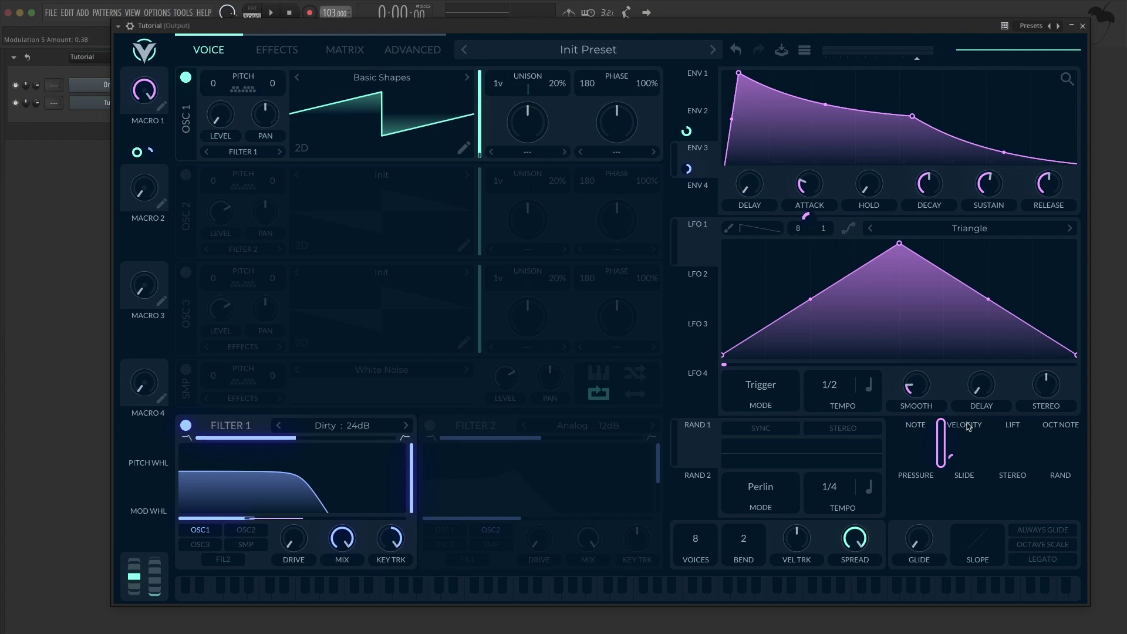
left_click_drag(688, 169, 280, 503)
left_click_drag(511, 80, 563, 91)
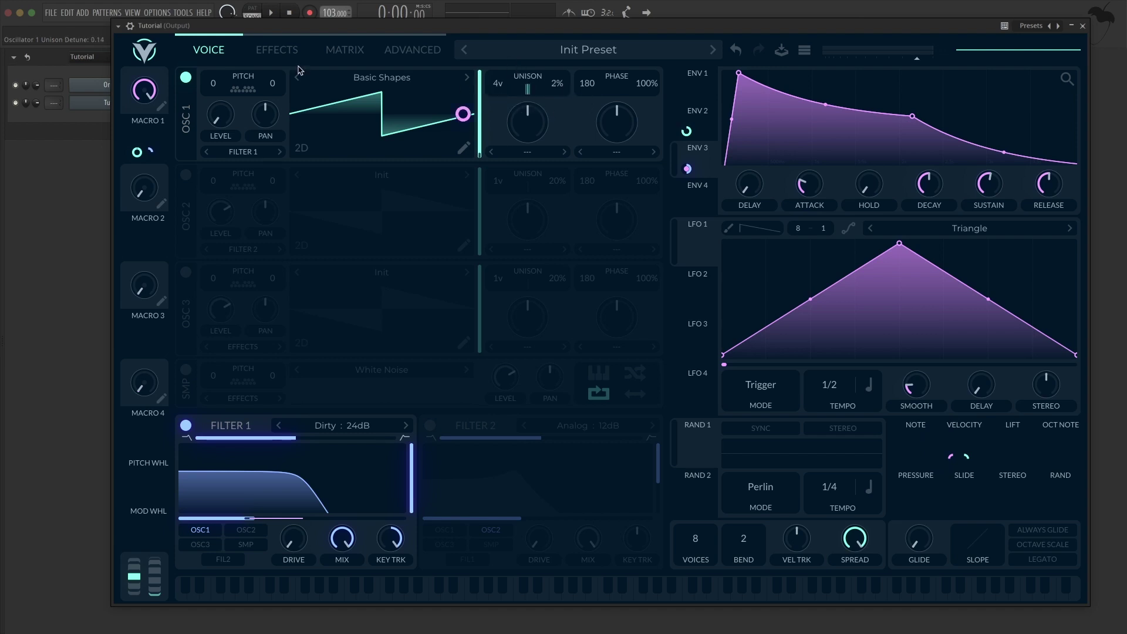
Turn on Reverb at the top of the chain with about 53% mix, plus the Compressor with an exact mix
left_click(276, 50)
left_click(183, 533)
left_click_drag(184, 533, 213, 106)
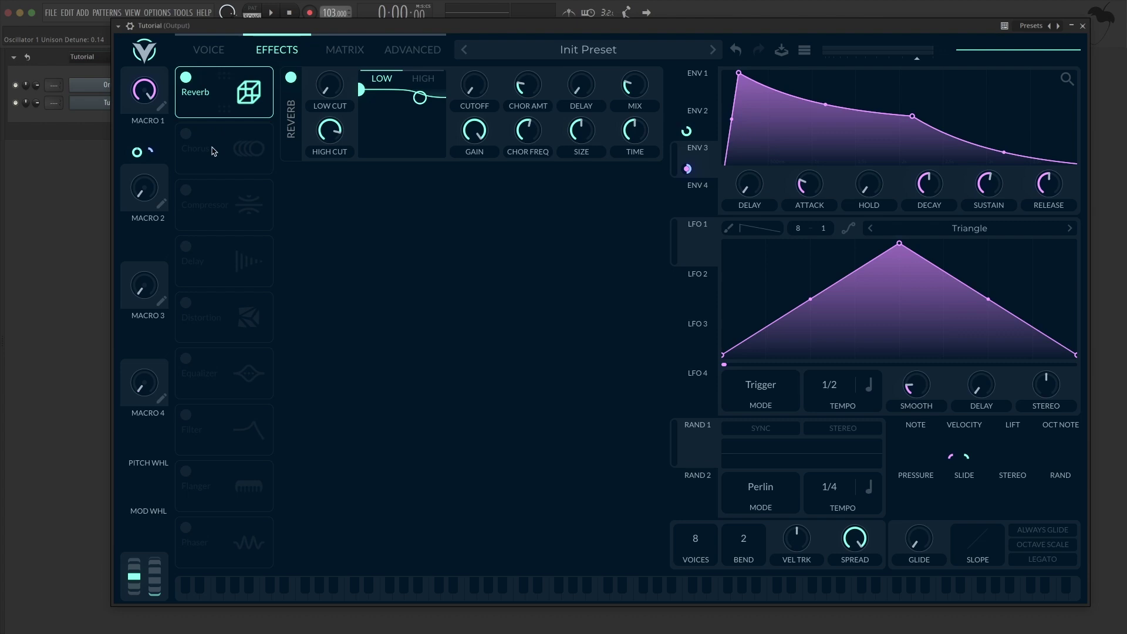
left_click(185, 190)
left_click_drag(635, 85, 648, 71)
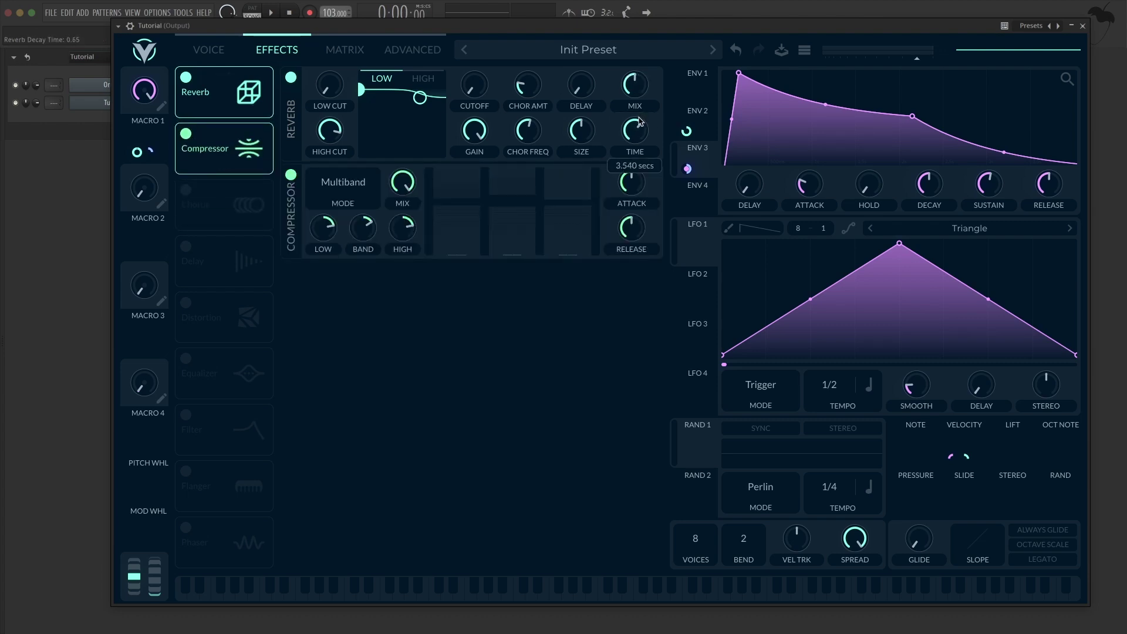
right_click(403, 181)
left_click(437, 210)
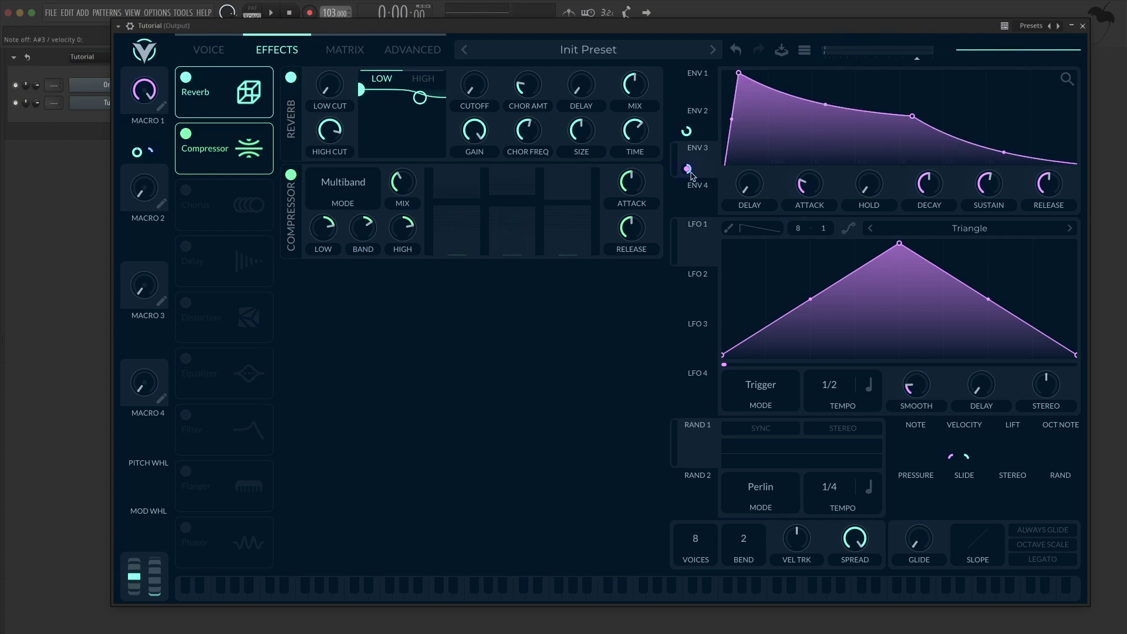
left_click(234, 51)
Turn off OSC 1, turn on OSC 2, and save OSC 1's wavetable as 'granular tutorial'
left_click(185, 77)
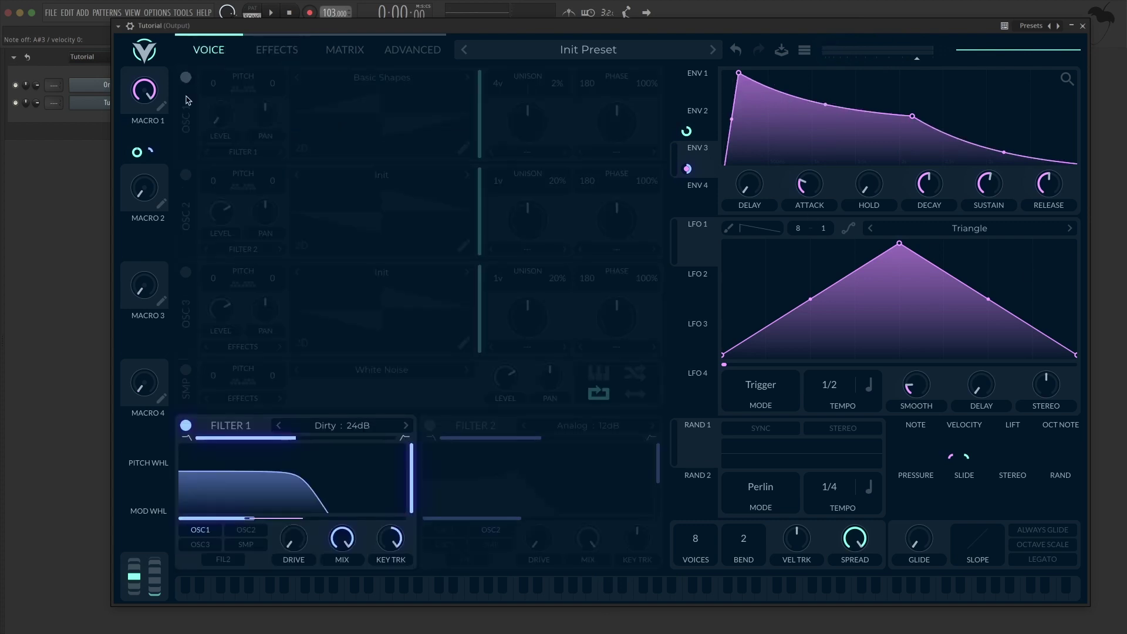
left_click(186, 176)
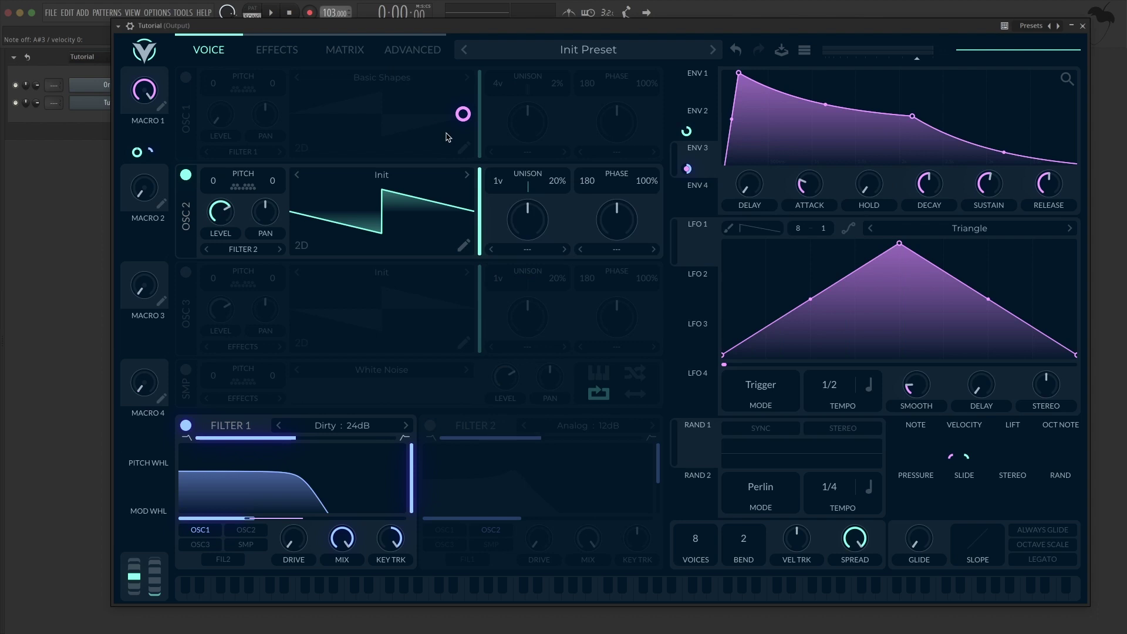
left_click(464, 147)
left_click(784, 49)
type("gran")
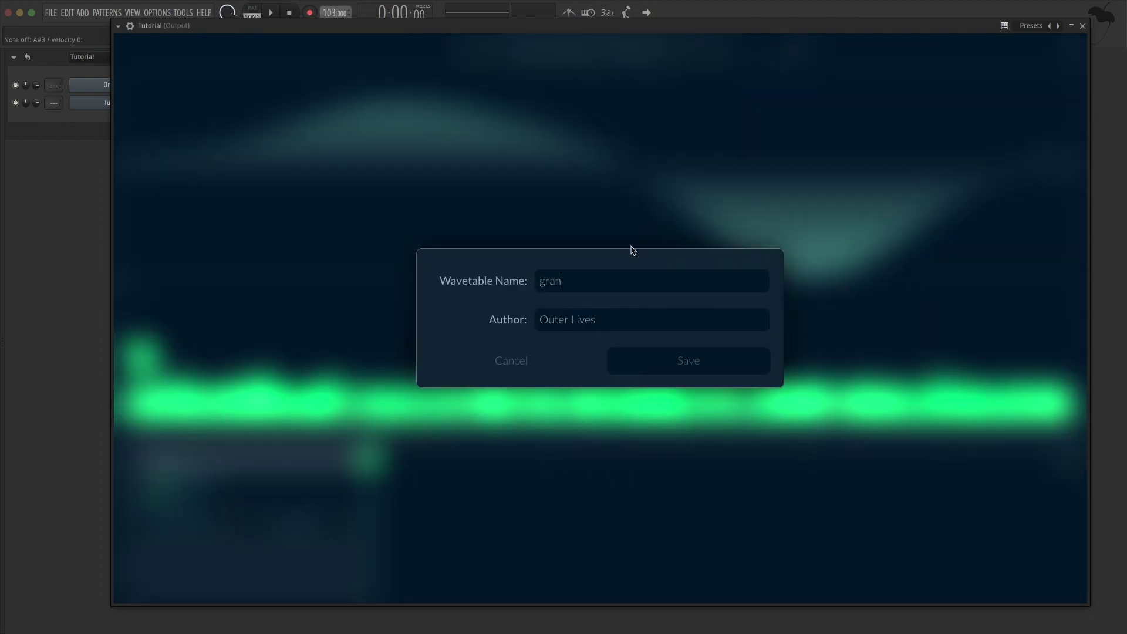
type("ular tutorial")
left_click(512, 361)
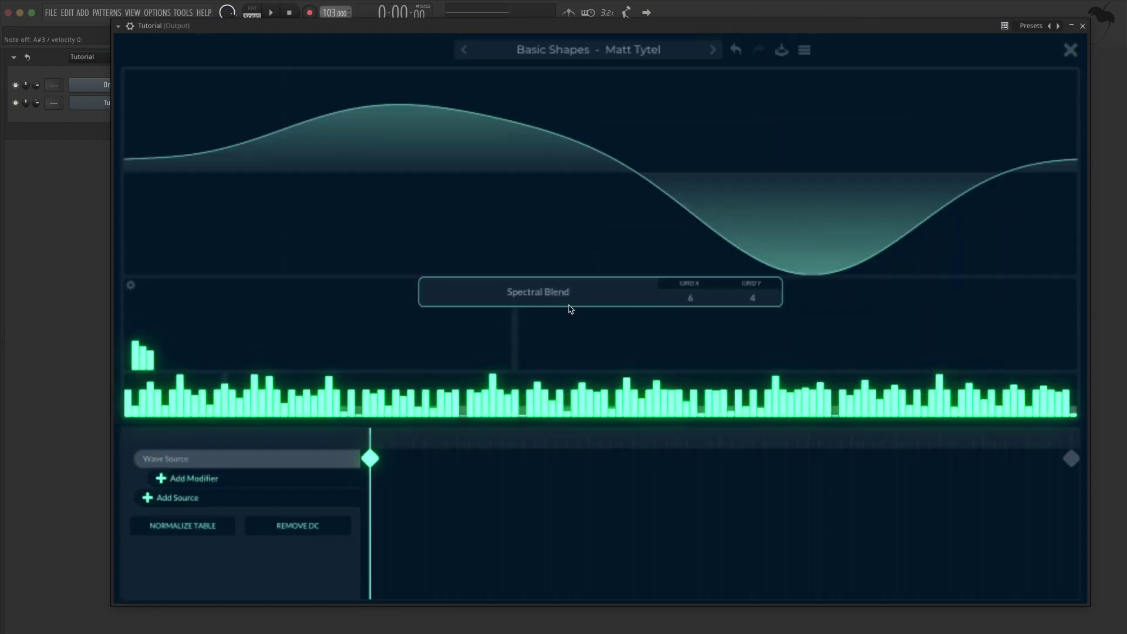
left_click(1071, 56)
Search all folders for 'granu' and load the Granular Tutorial wavetable into OSC 2
left_click(360, 176)
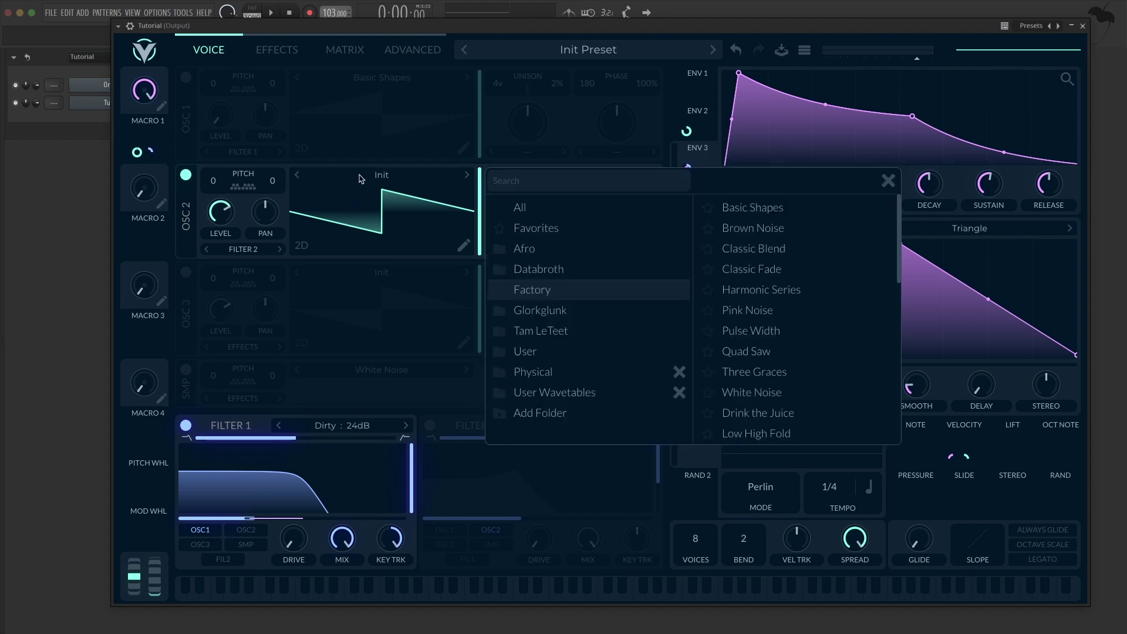
type("granu")
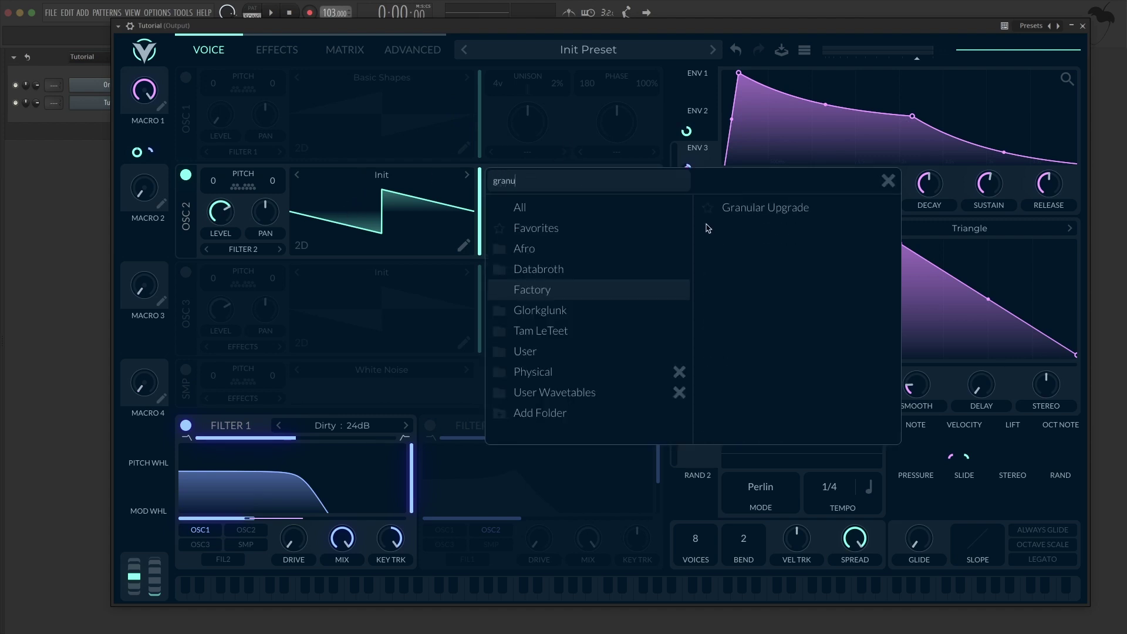
left_click(575, 212)
left_click(731, 248)
left_click(731, 269)
left_click(887, 181)
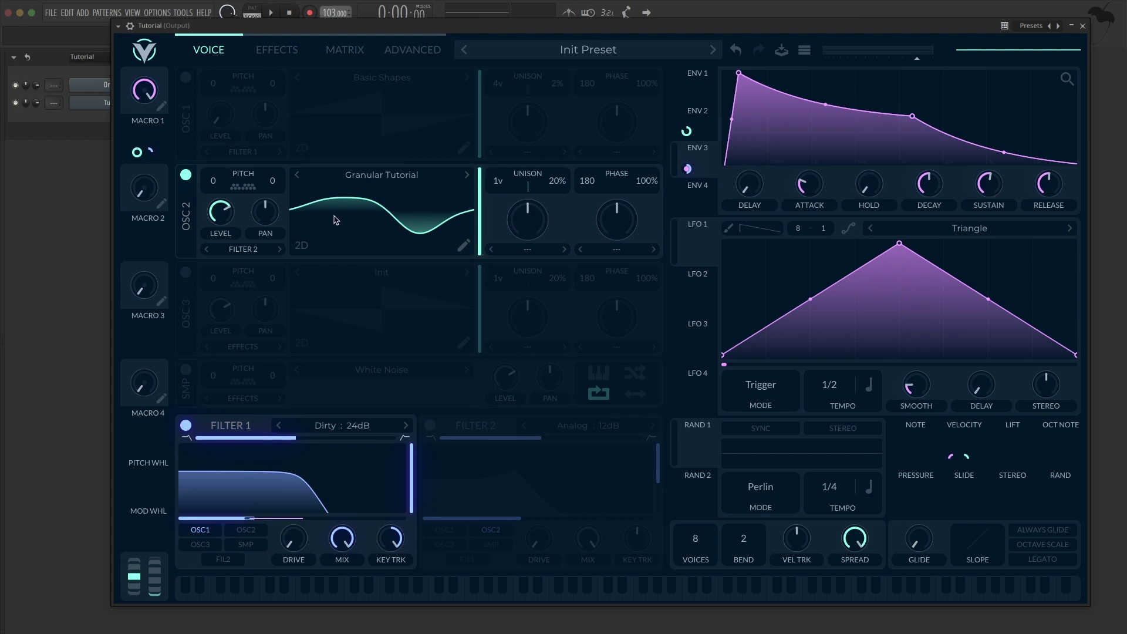
Make LFO 1 a falling ramp modulating OSC 2's level by an exact amount, with a slower tempo
left_click_drag(902, 246, 624, 227)
left_click_drag(697, 247, 221, 212)
right_click(223, 245)
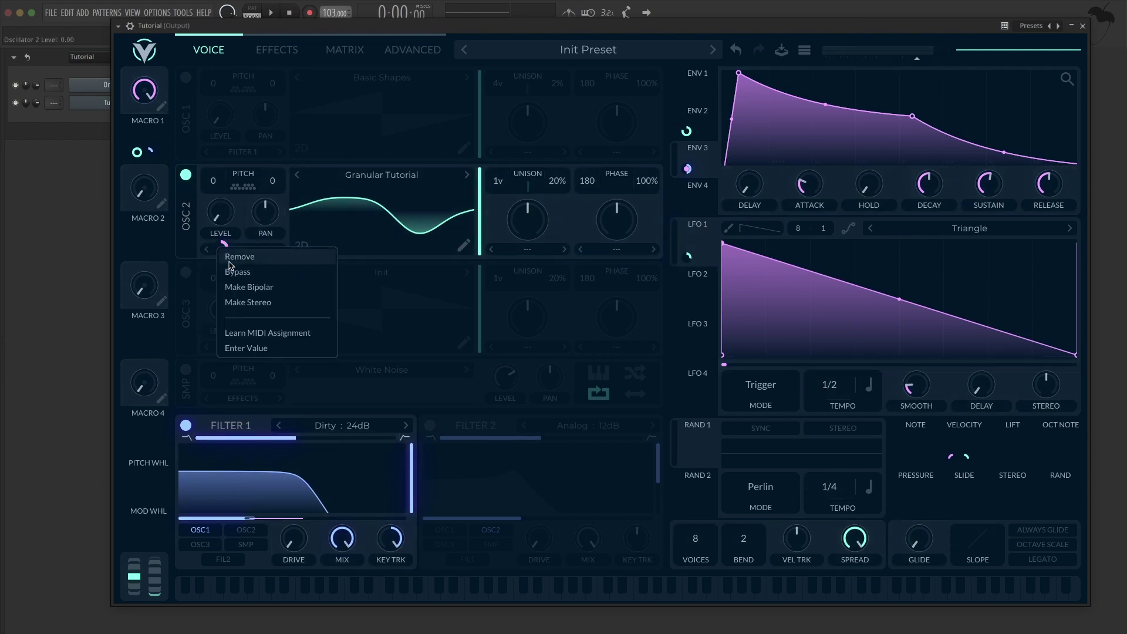
left_click(234, 348)
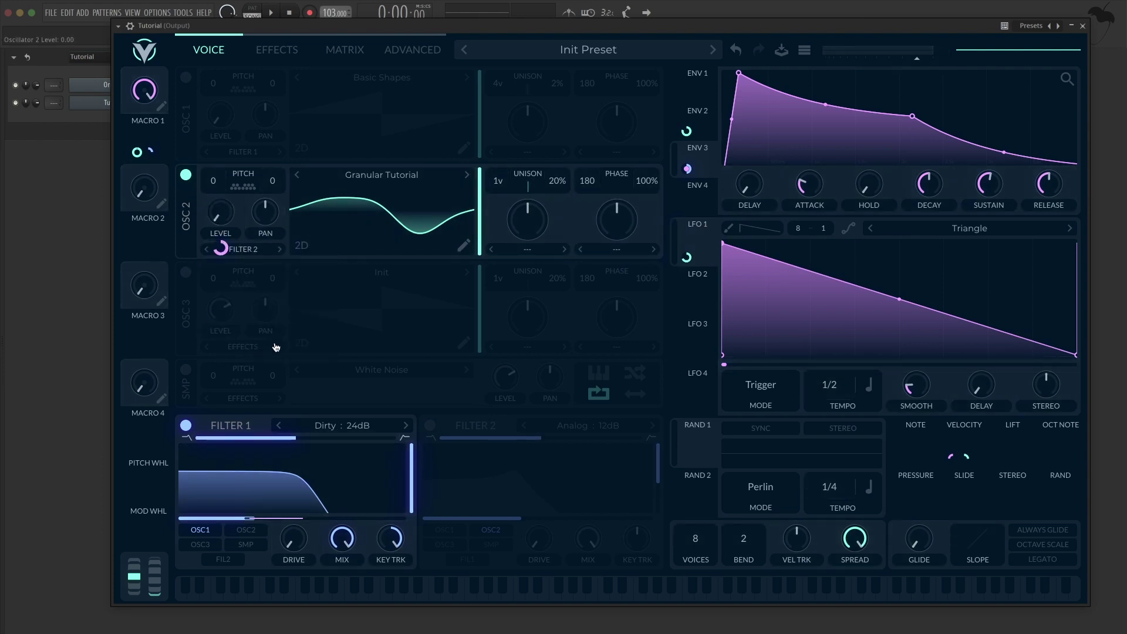
left_click_drag(838, 397, 839, 404)
Shape LFO 2 into a convex rising ramp that plays once in Envelope mode
left_click(705, 299)
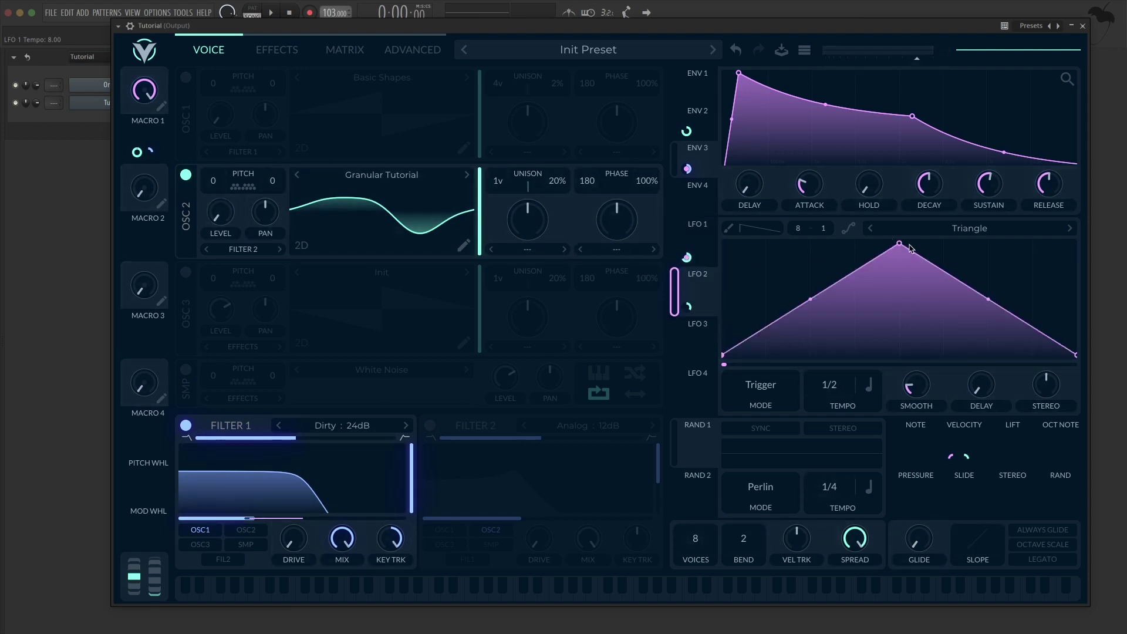
left_click_drag(910, 246, 1104, 194)
left_click(766, 387)
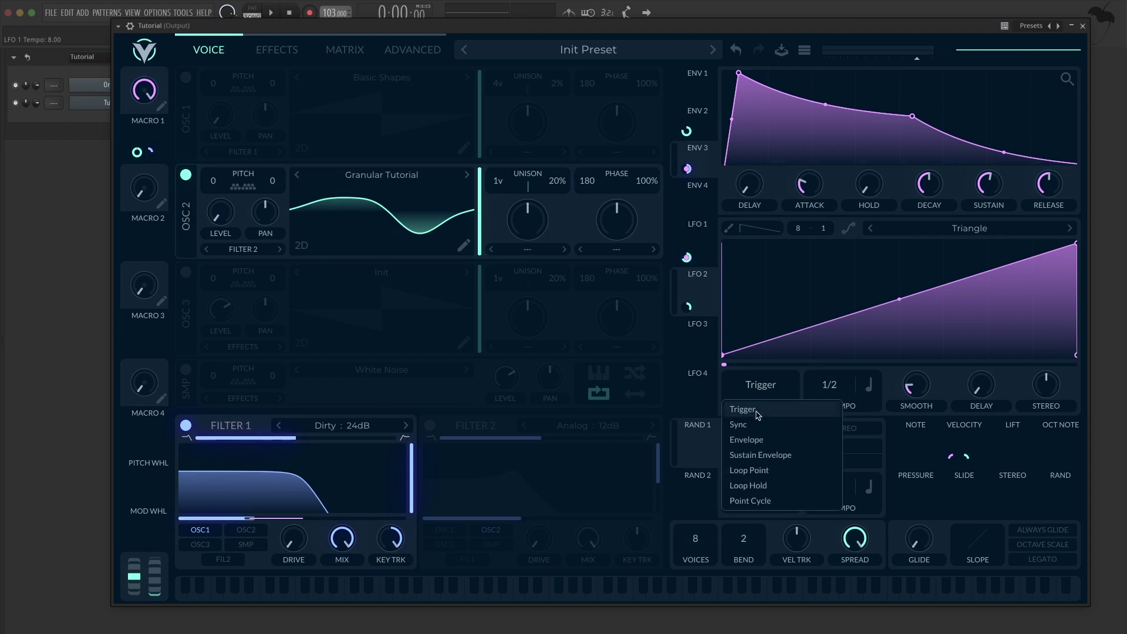
left_click(754, 440)
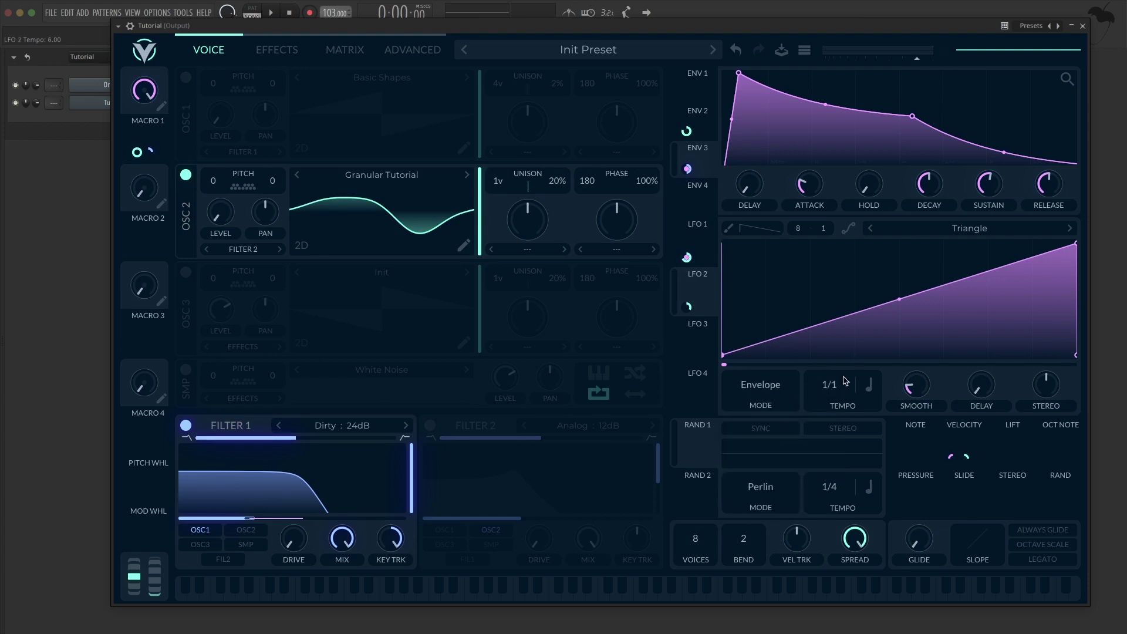
left_click_drag(900, 297, 902, 272)
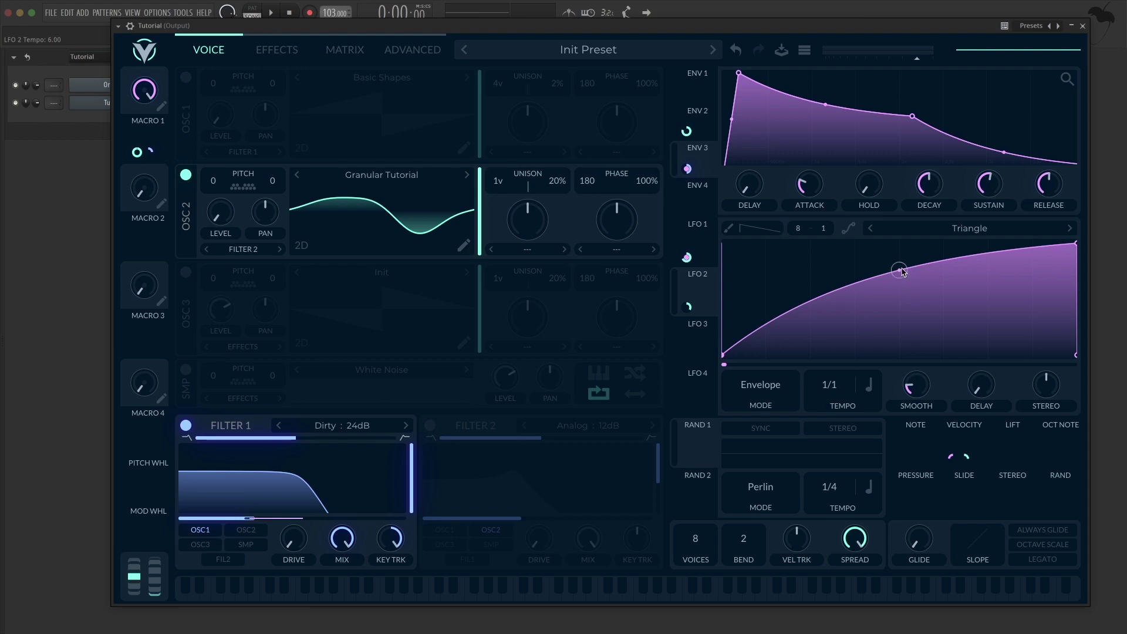
left_click(700, 338)
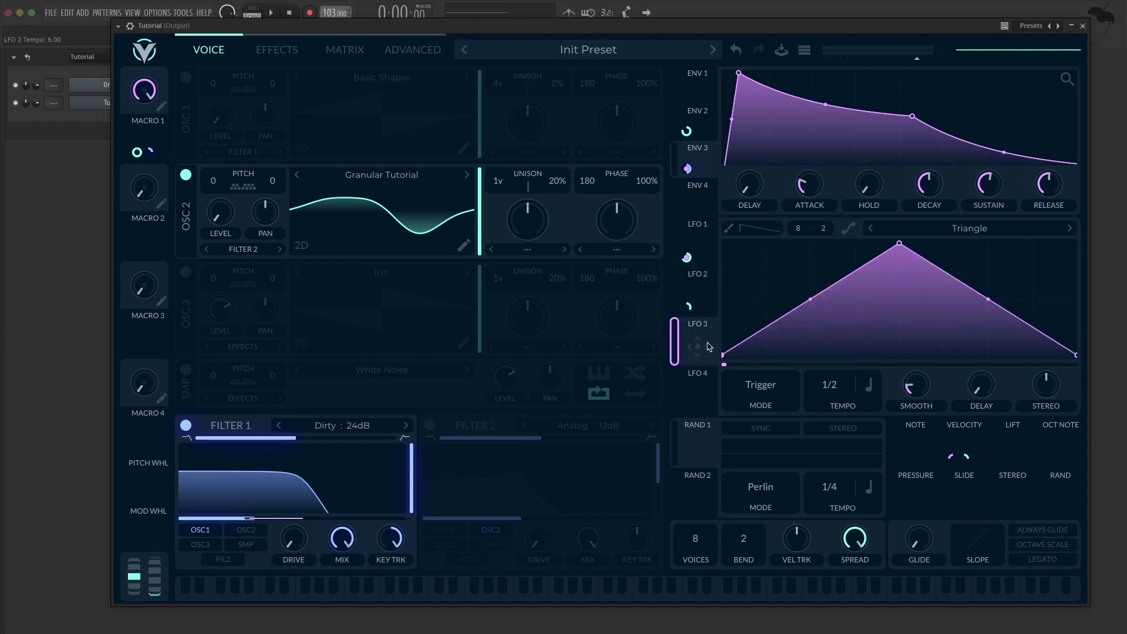
Route LFO 3 to oscillator 2 with a modulation amount of 24
left_click_drag(709, 347, 213, 208)
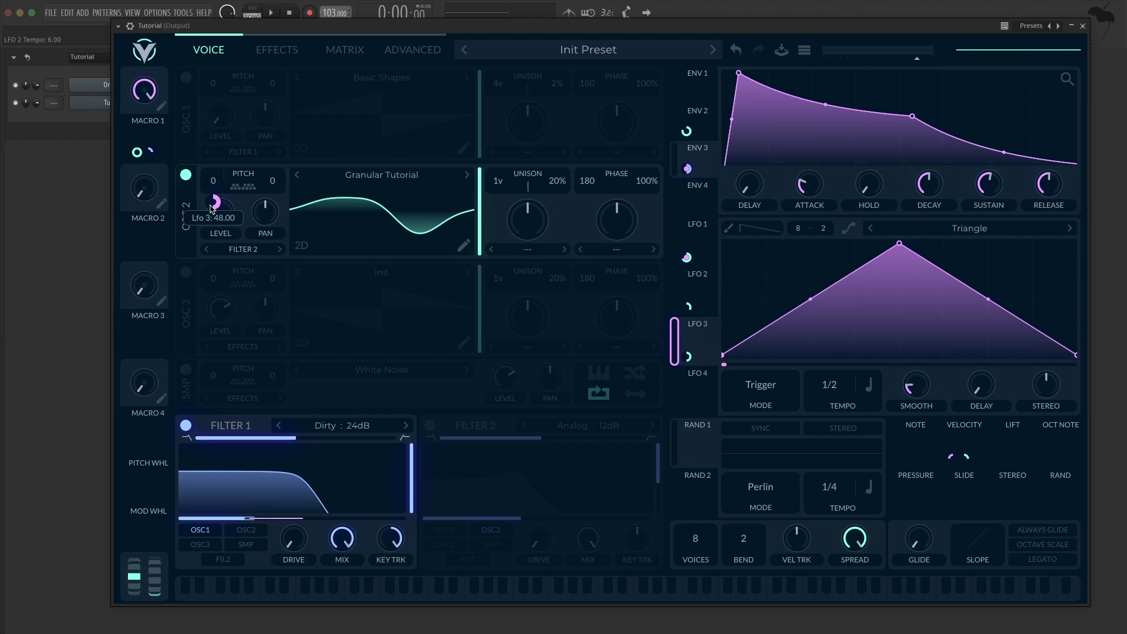
right_click(213, 209)
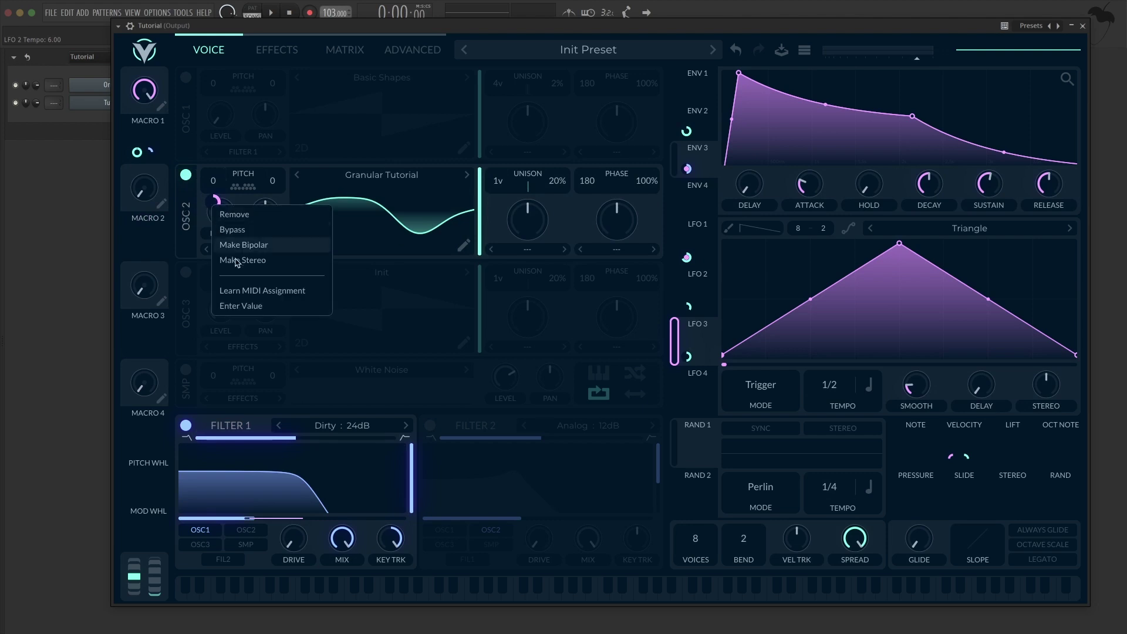
left_click(234, 306)
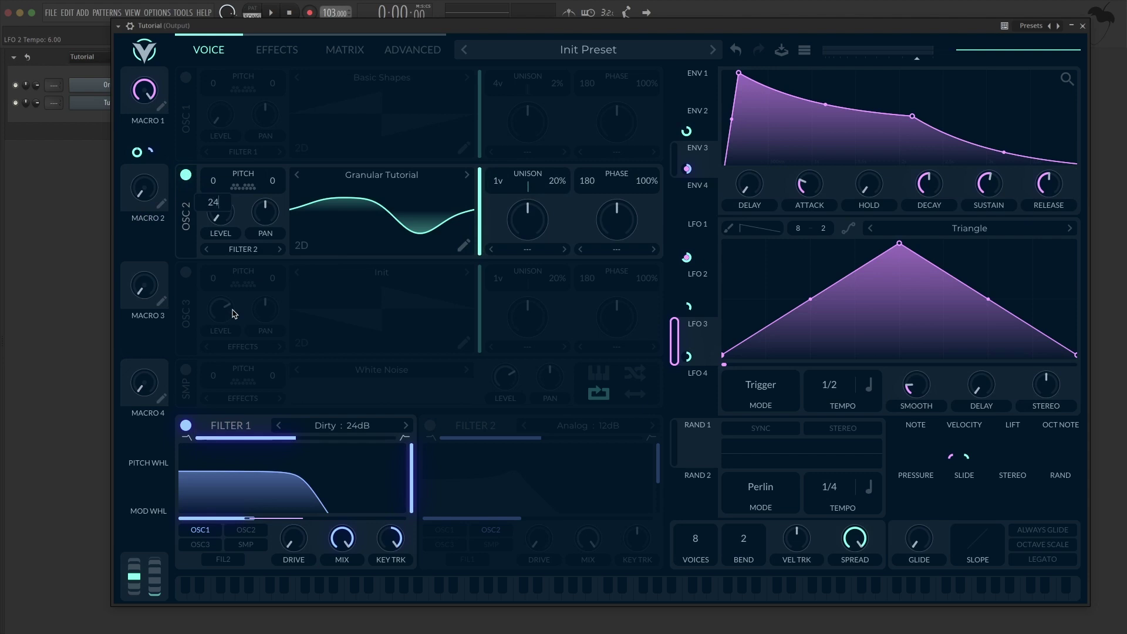
key("Return")
Redraw LFO 3 as rising steps (+0, +1, +2 octaves) and switch it to Envelope mode
double_click(816, 359)
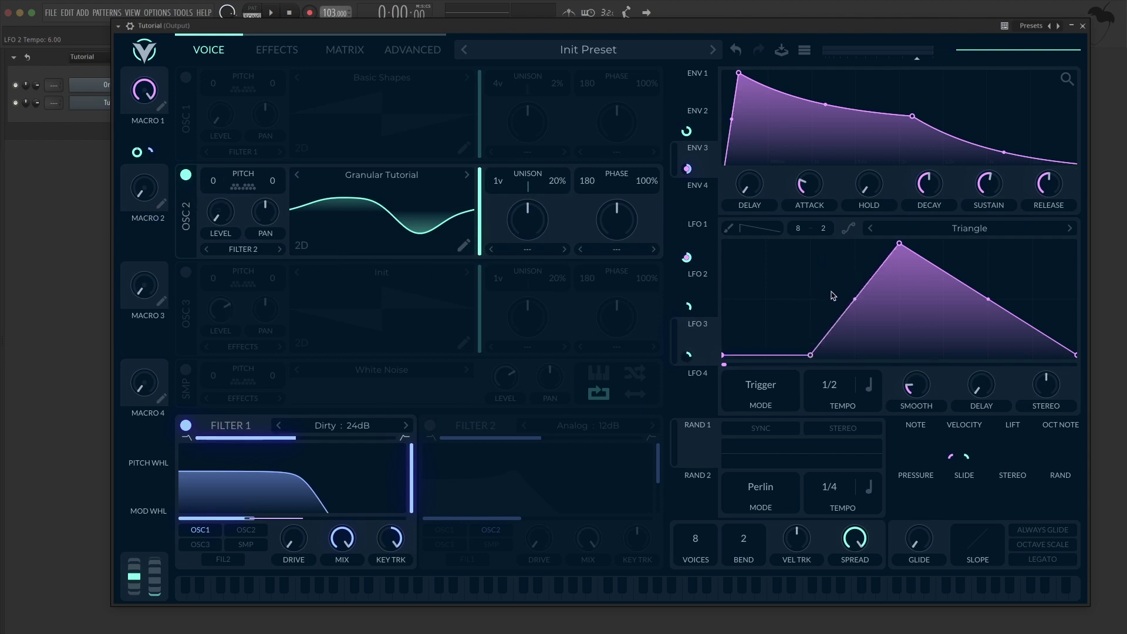
mouse_move(833, 296)
left_mouse_down()
mouse_move(810, 297)
mouse_move(899, 297)
mouse_move(1078, 241)
left_mouse_up()
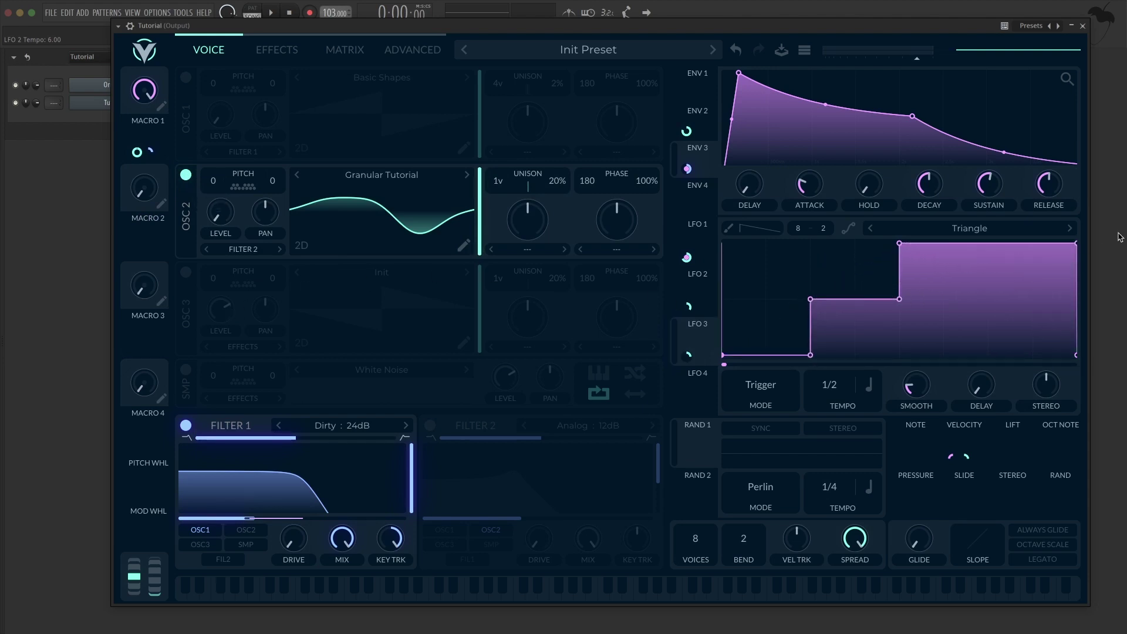
left_click(782, 392)
Switch oscillator 2's spectral effect to Form Scale and enter an exact form scale amount
left_click(523, 256)
left_click(532, 307)
right_click(539, 221)
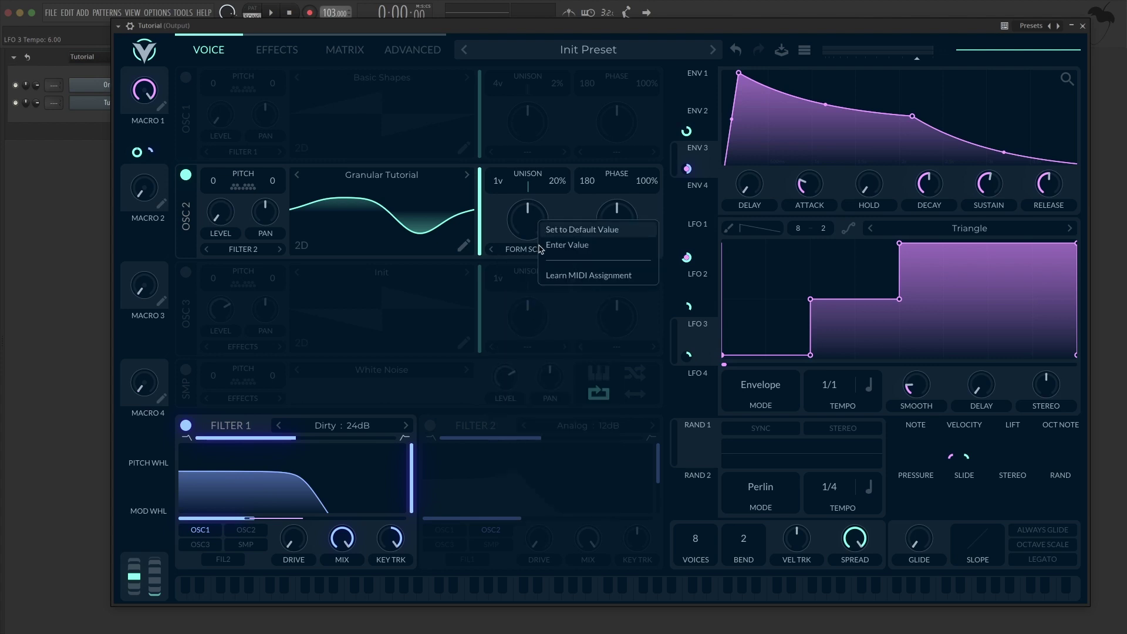
left_click(567, 245)
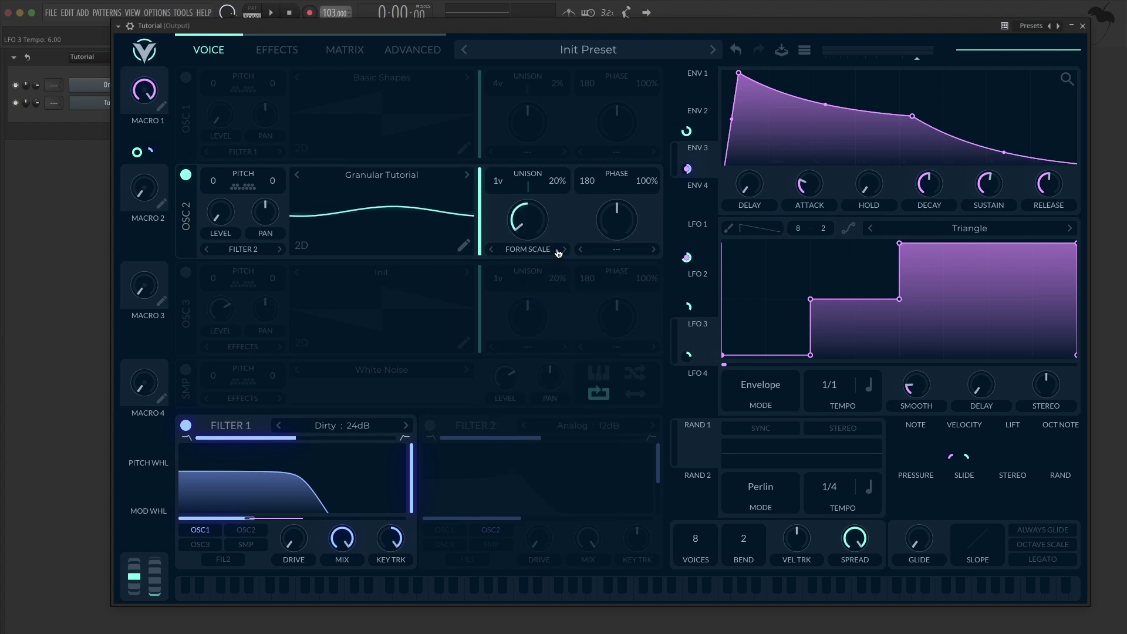
Route Macro 1 to oscillator 2's form scale at 0.45, and also to its wavetable position
left_click_drag(137, 152, 527, 219)
right_click(527, 263)
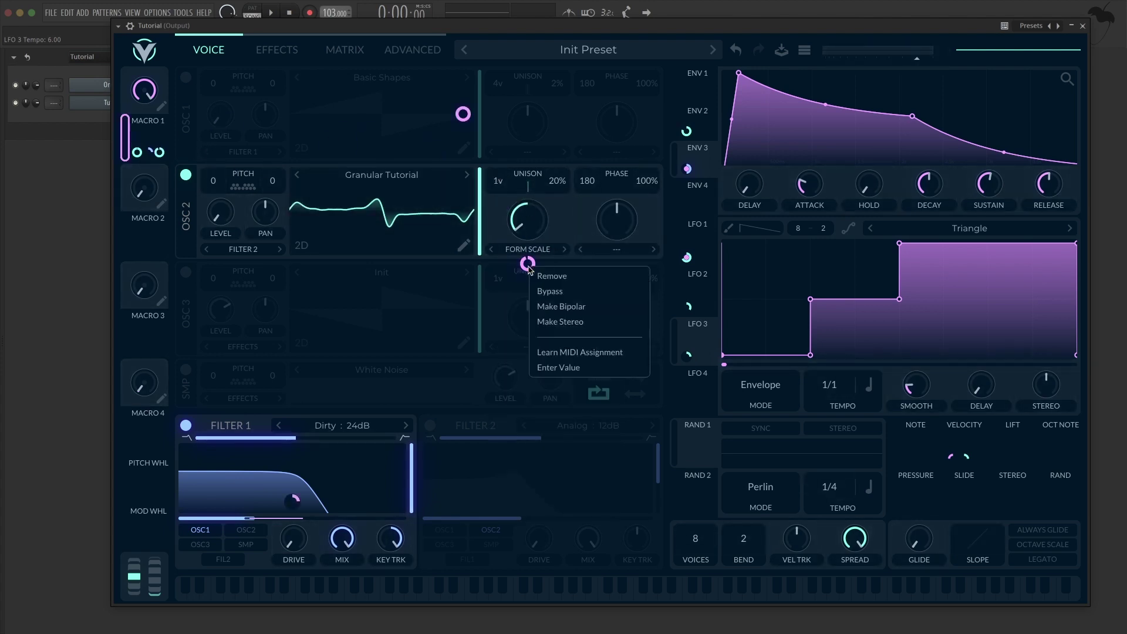
left_click(555, 367)
key("BackSpace")
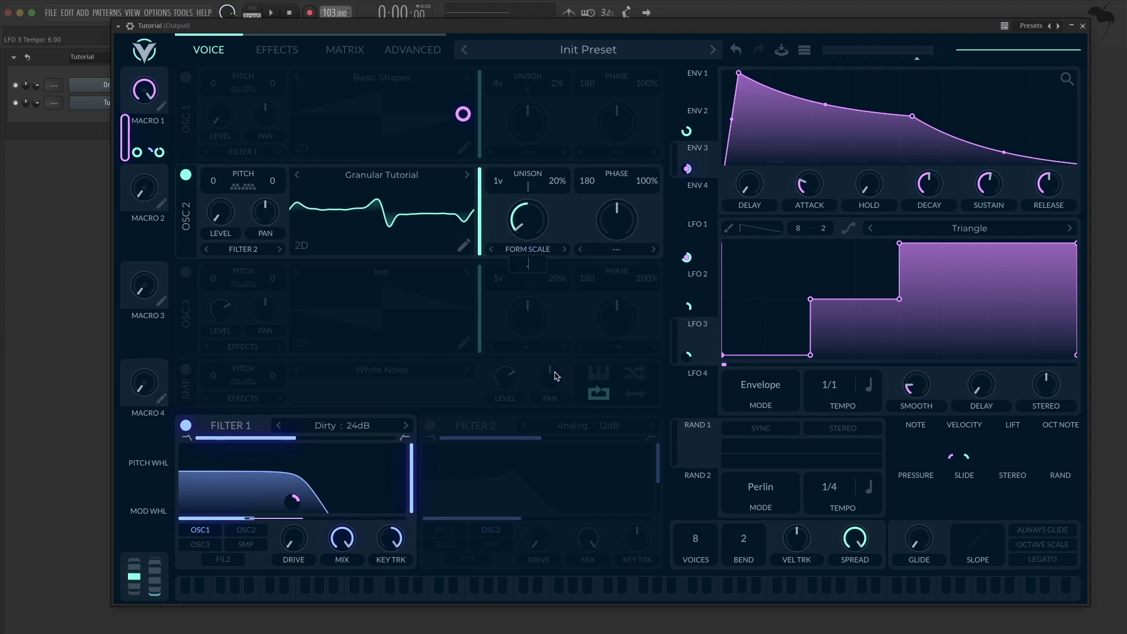
type(".45")
key("Return")
left_click_drag(137, 152, 461, 213)
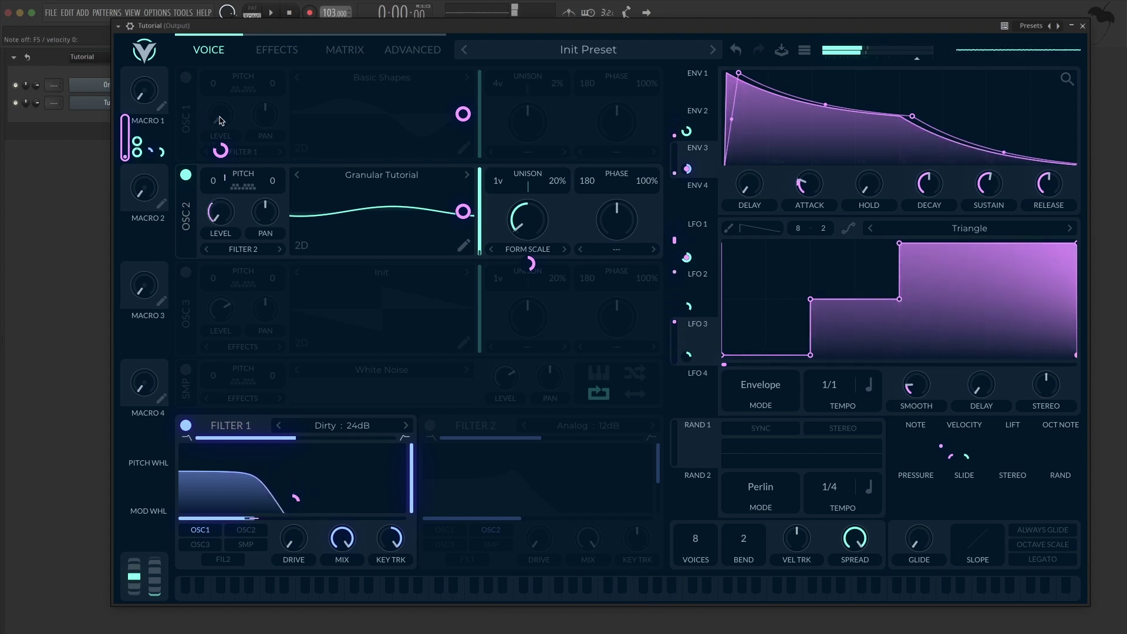
Raise Macro 1, swap oscillator 2 for oscillator 3, and load the Granular Tutorial wavetable
left_click_drag(144, 94, 144, 71)
left_click(185, 174)
left_click(186, 272)
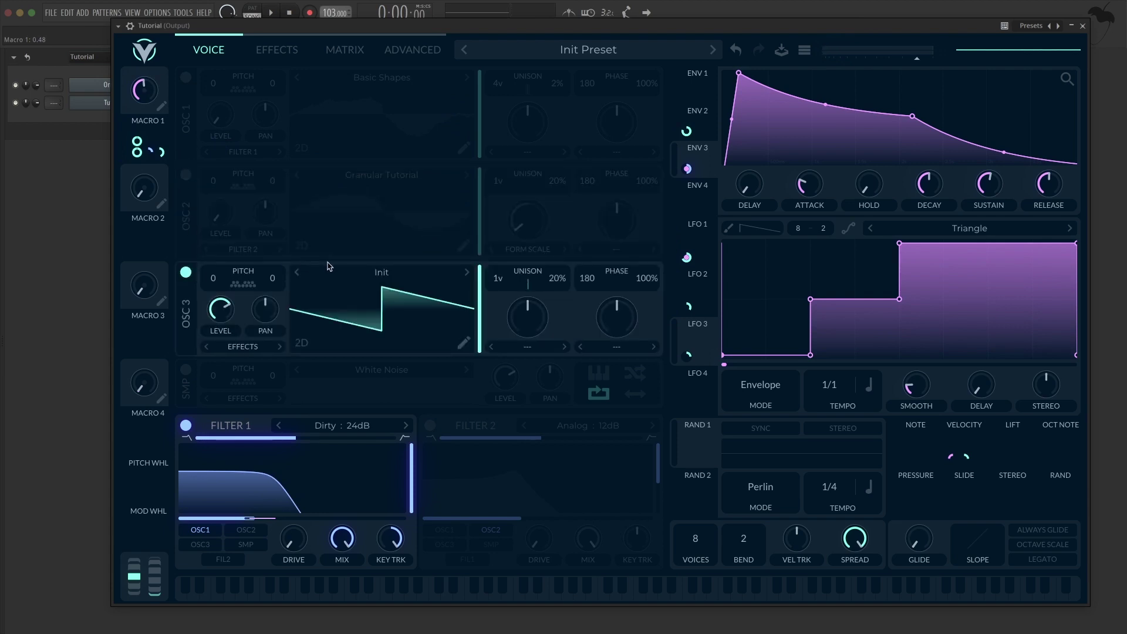
left_click(348, 272)
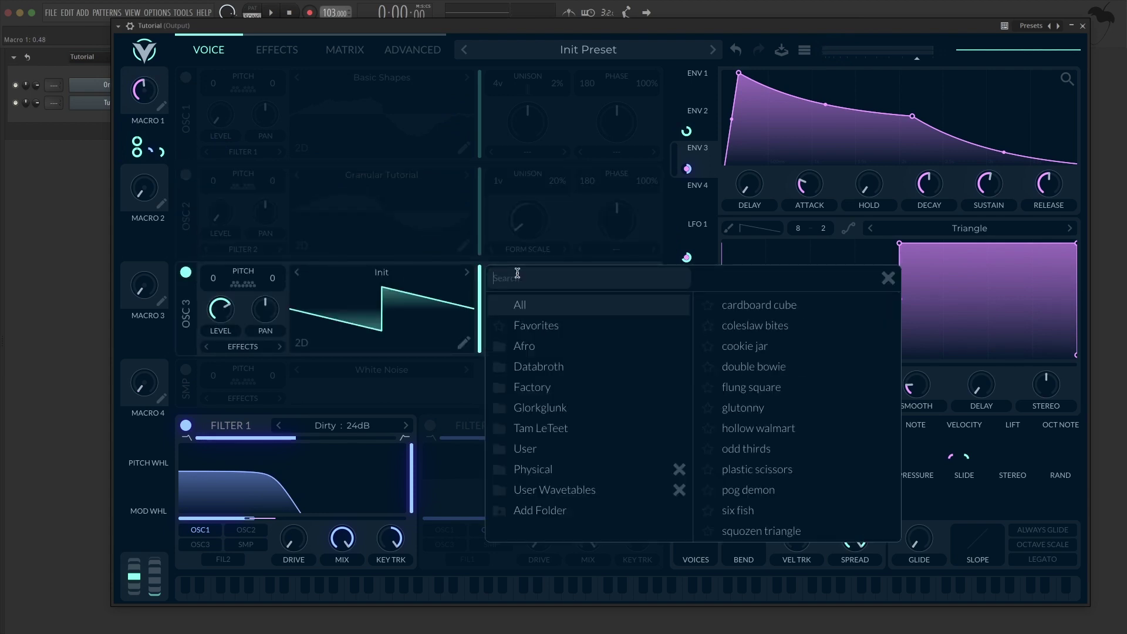
type("gran")
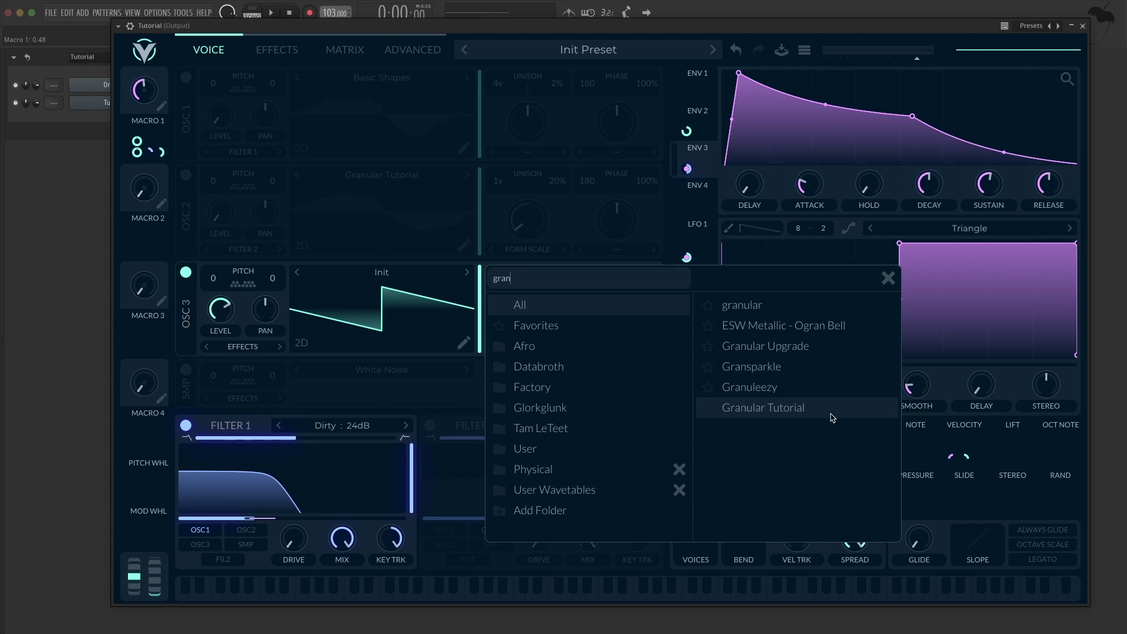
left_click(825, 411)
In oscillator 3's wavetable editor, delete and re-create the end keyframe, then reshape the spectral blend
left_click(467, 346)
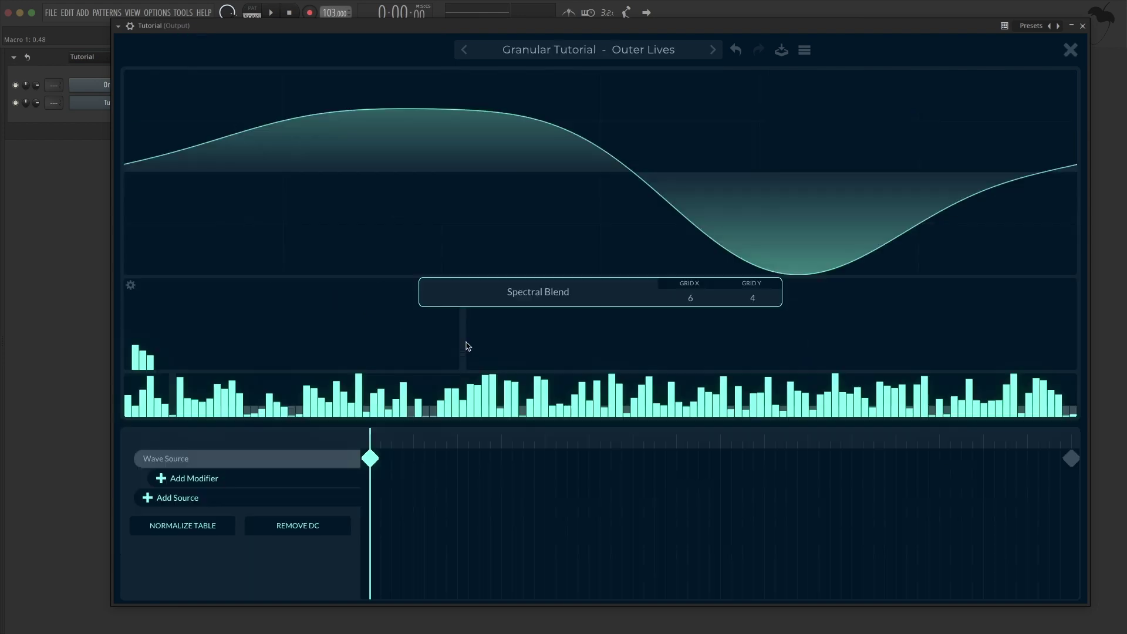
left_click(1071, 457)
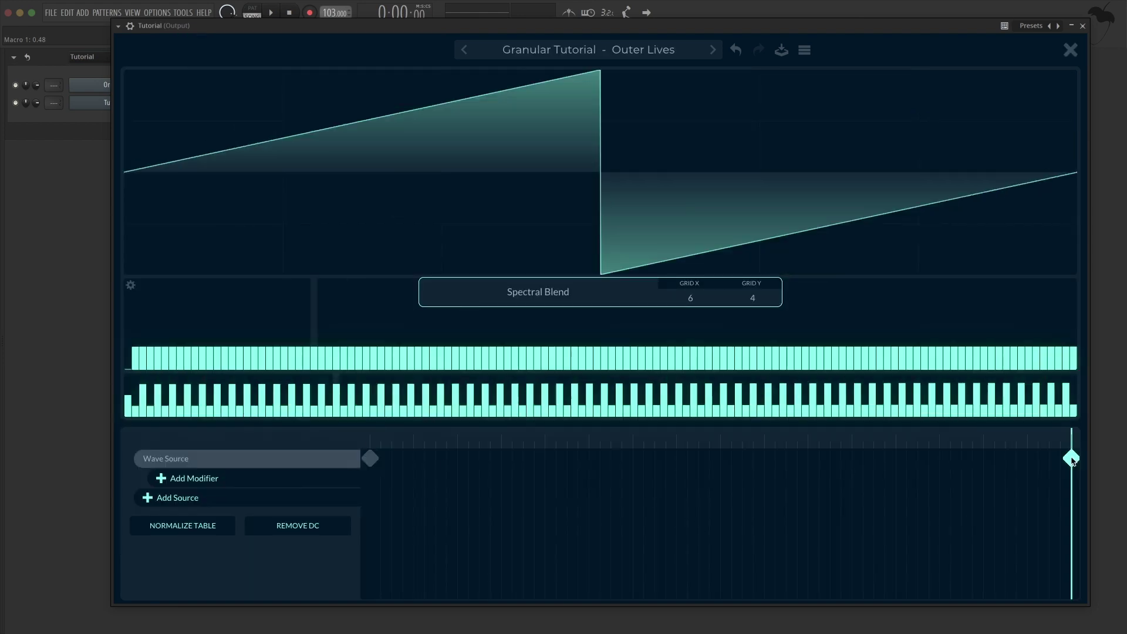
right_click(1069, 459)
left_click(992, 467)
right_click(1071, 458)
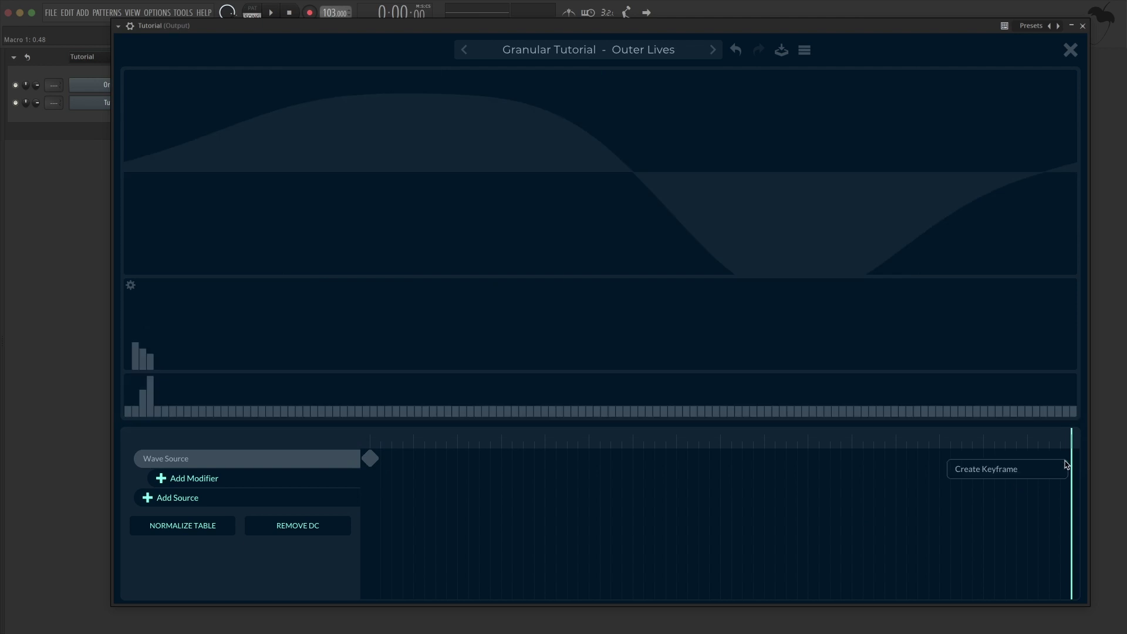
left_click(998, 468)
mouse_move(315, 323)
left_mouse_down()
mouse_move(246, 297)
mouse_move(161, 355)
mouse_move(178, 363)
mouse_move(182, 350)
left_mouse_up()
Reshape LFO 4 into a rising ramp peaking just before the end of its cycle
left_click(1071, 50)
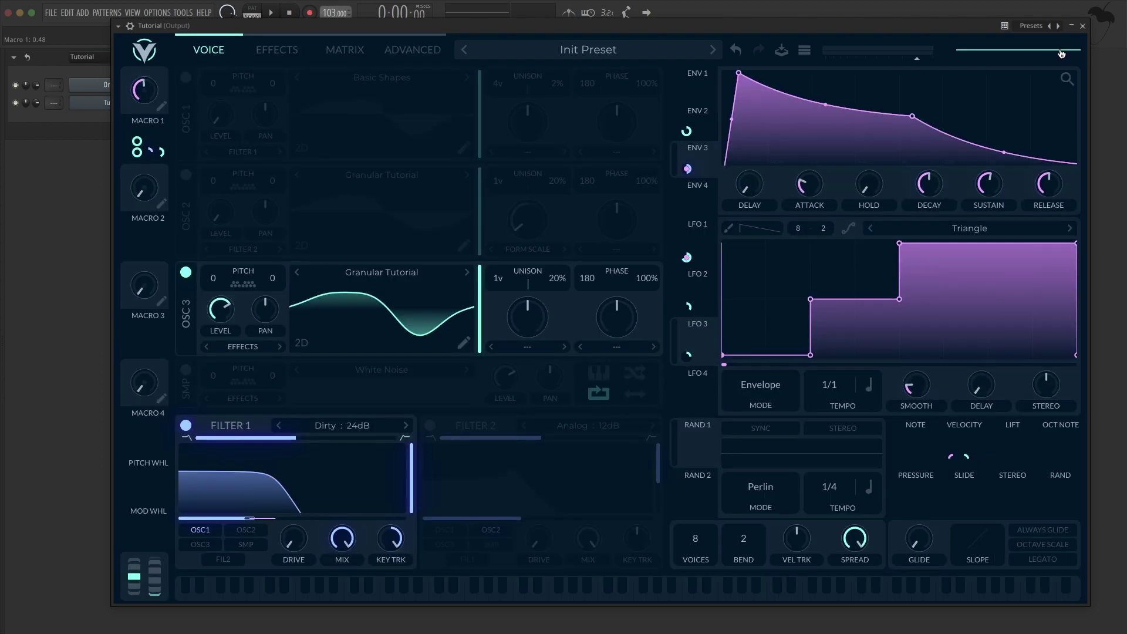
left_click(699, 395)
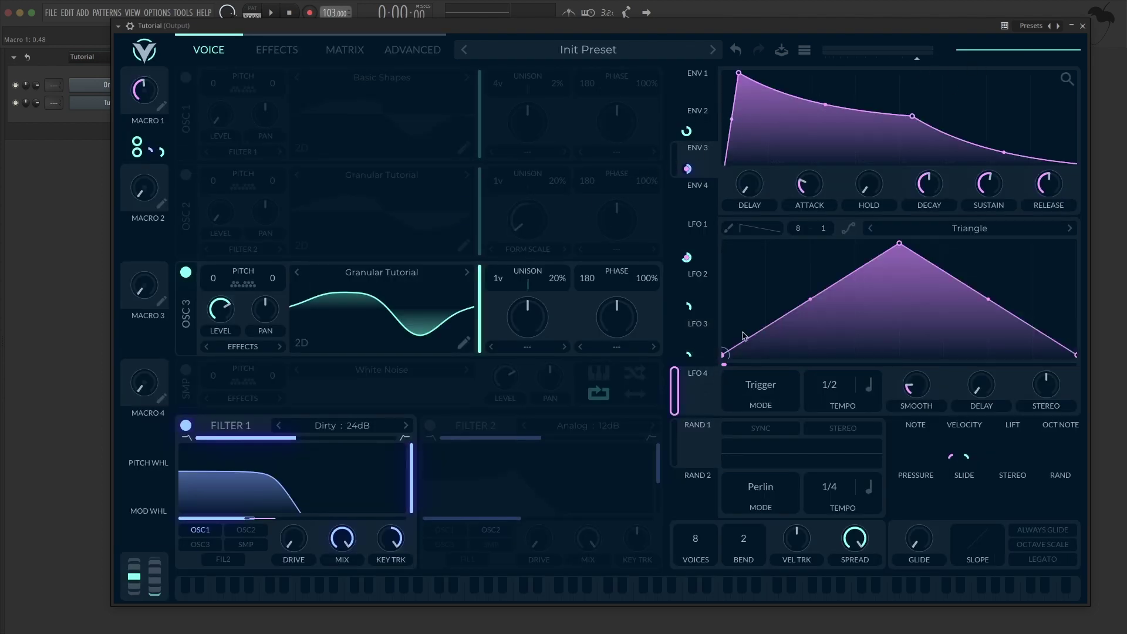
left_click_drag(904, 244, 1079, 202)
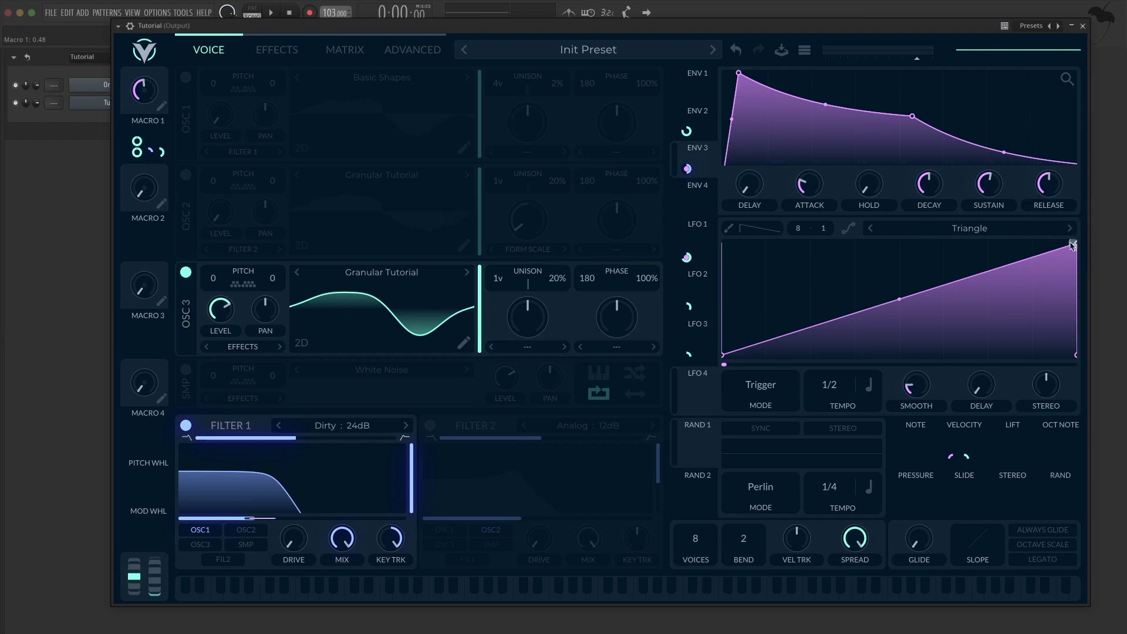
left_click_drag(1072, 245, 1070, 243)
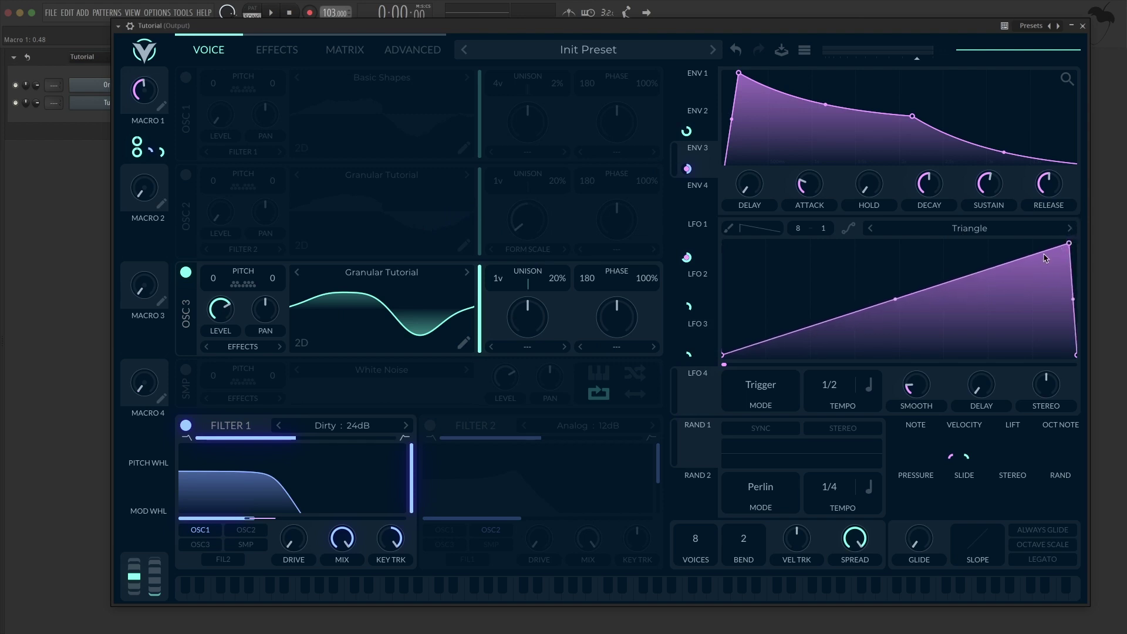
Modulate oscillator 3's level with LFO 4 at an exact amount and set LFO 4's rate to 1/8
left_click_drag(676, 389, 221, 309)
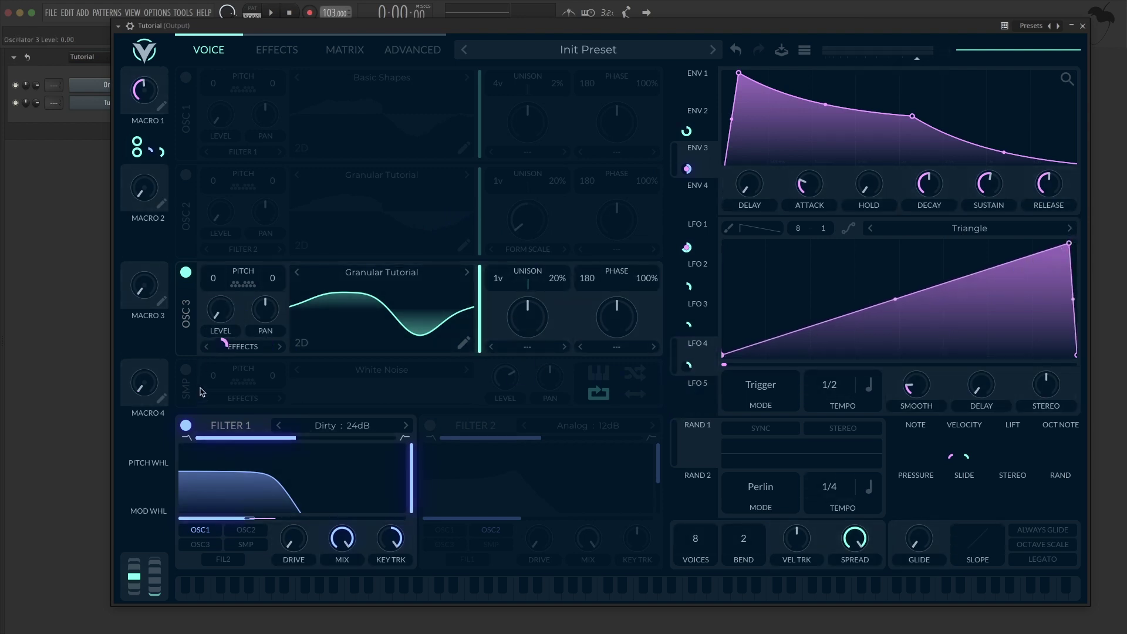
right_click(223, 342)
left_click(254, 447)
left_click_drag(835, 387, 841, 376)
left_click(699, 284)
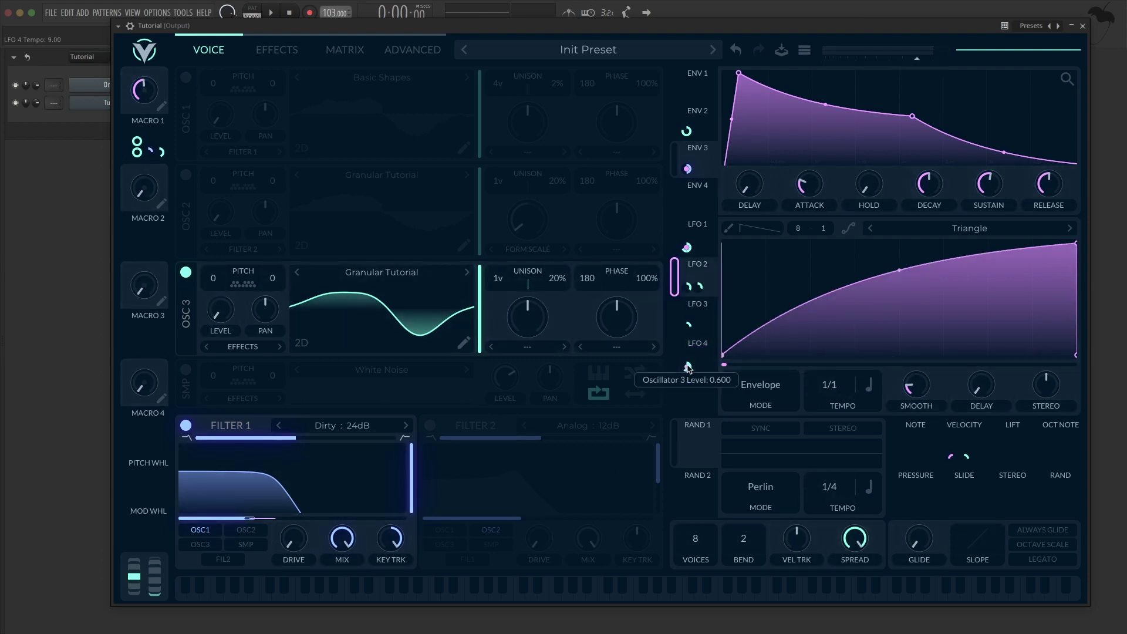
Give oscillator 3 a Form Scale spectral effect with a form scale amount of 20
left_click(522, 347)
left_click(542, 151)
right_click(531, 306)
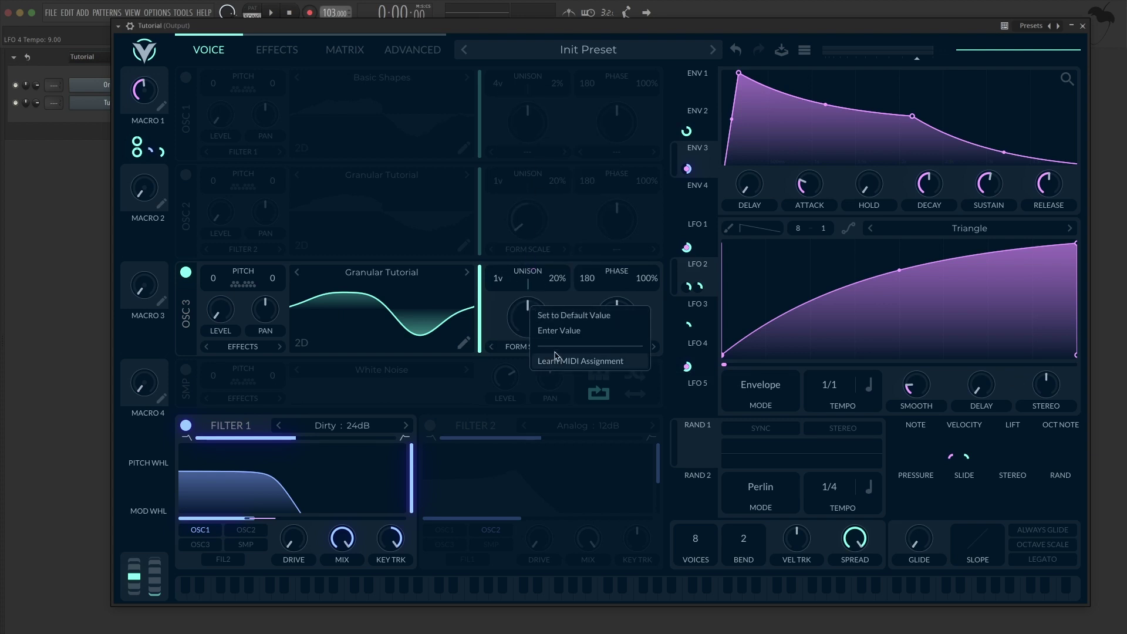
left_click(556, 333)
type("20")
key("Return")
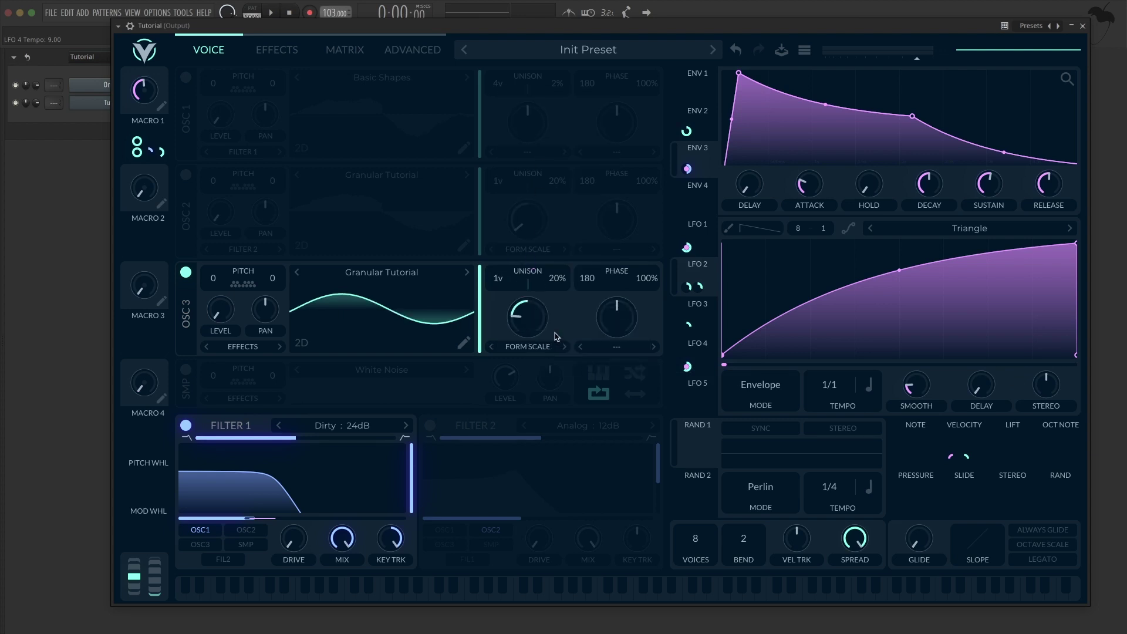
Route Macro 1 to oscillator 3's form scale and its wavetable position
left_click_drag(137, 145, 525, 357)
right_click(526, 356)
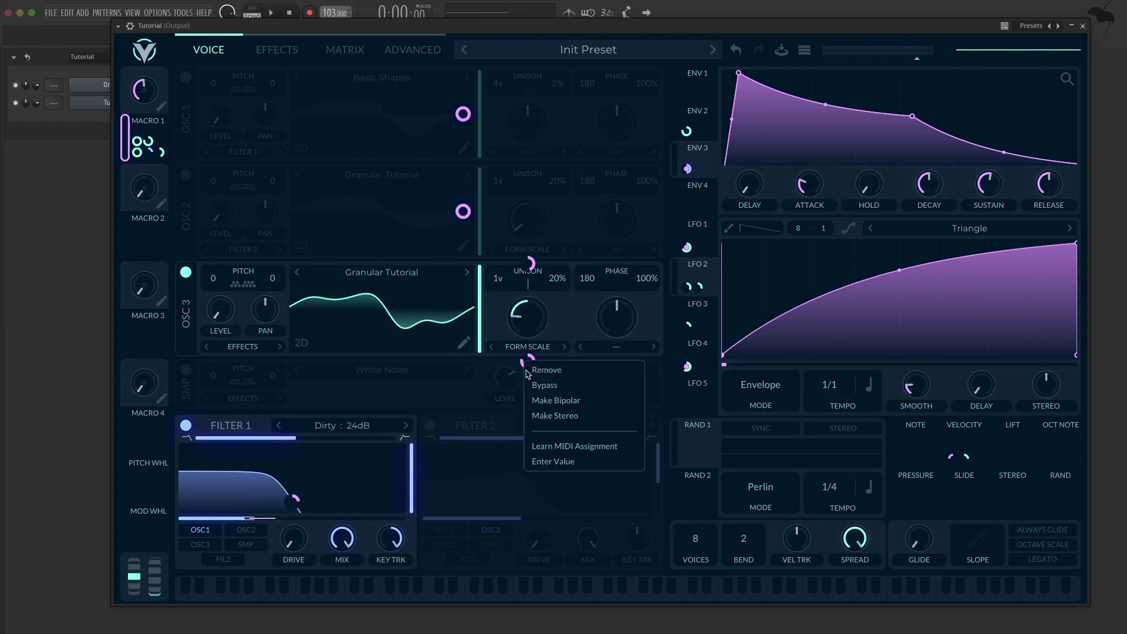
left_click(568, 468)
key("Return")
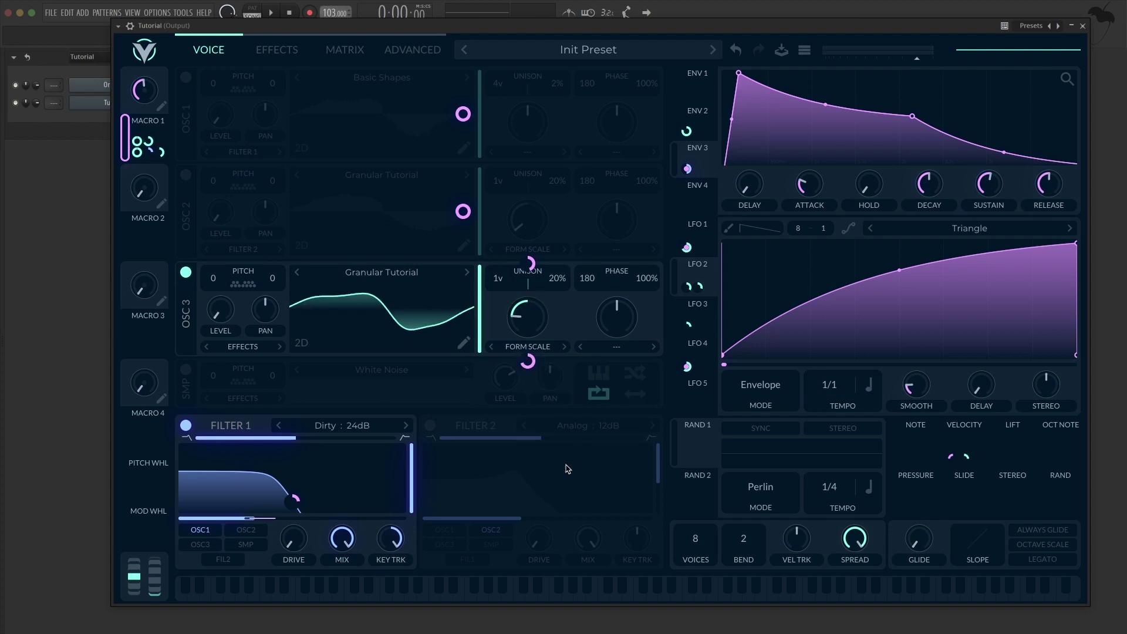
left_click_drag(141, 144, 464, 309)
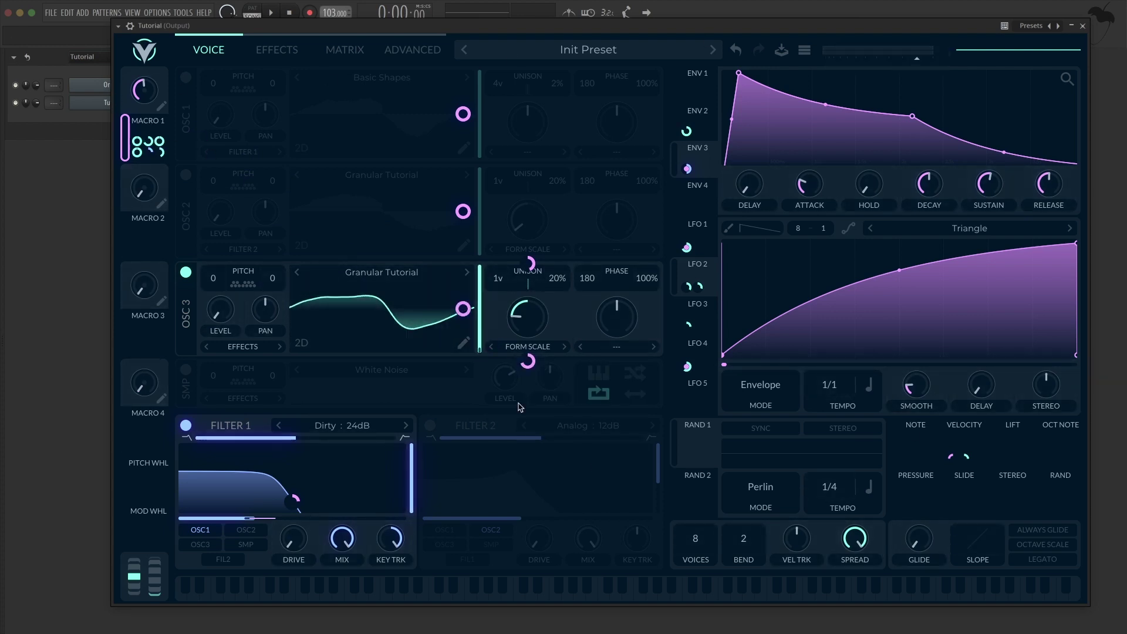
Turn on Filter 2 as a 24dB Ladder band-pass fed by oscillator 3, with slight resonance
left_click(430, 425)
left_click(577, 426)
left_click(687, 473)
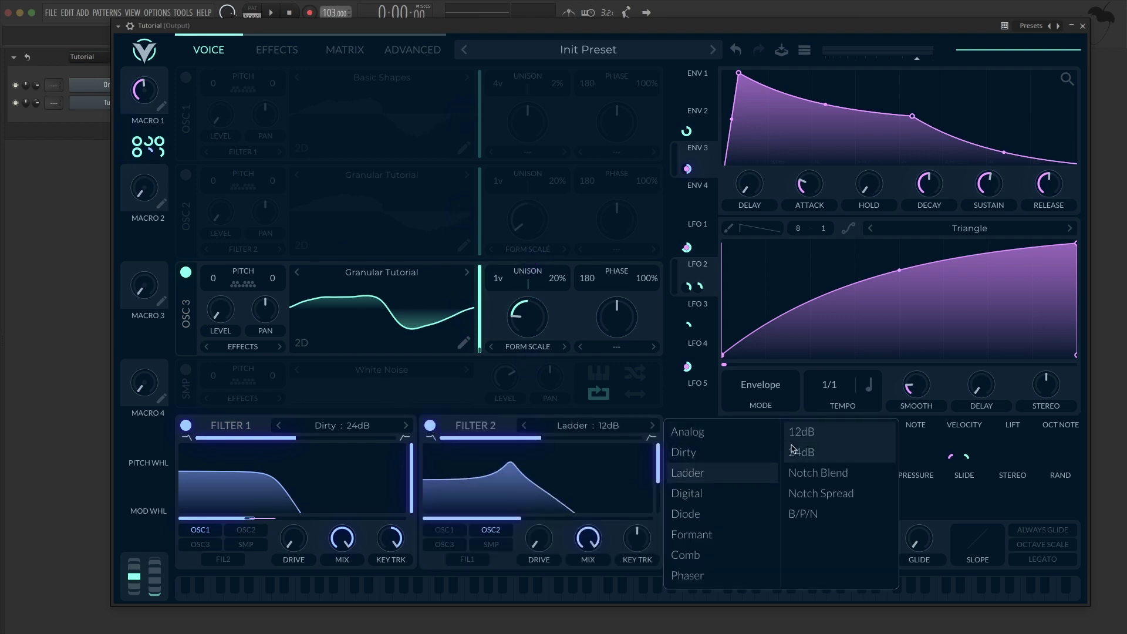
left_click(792, 451)
left_click(444, 545)
left_click_drag(659, 482, 659, 513)
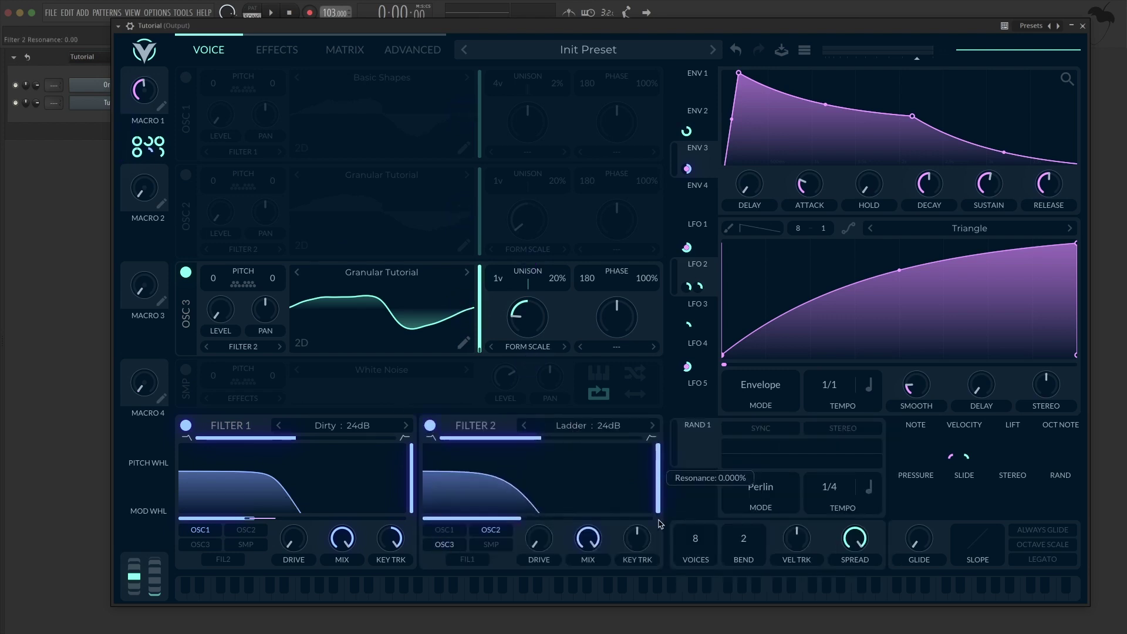
left_click_drag(449, 438, 540, 438)
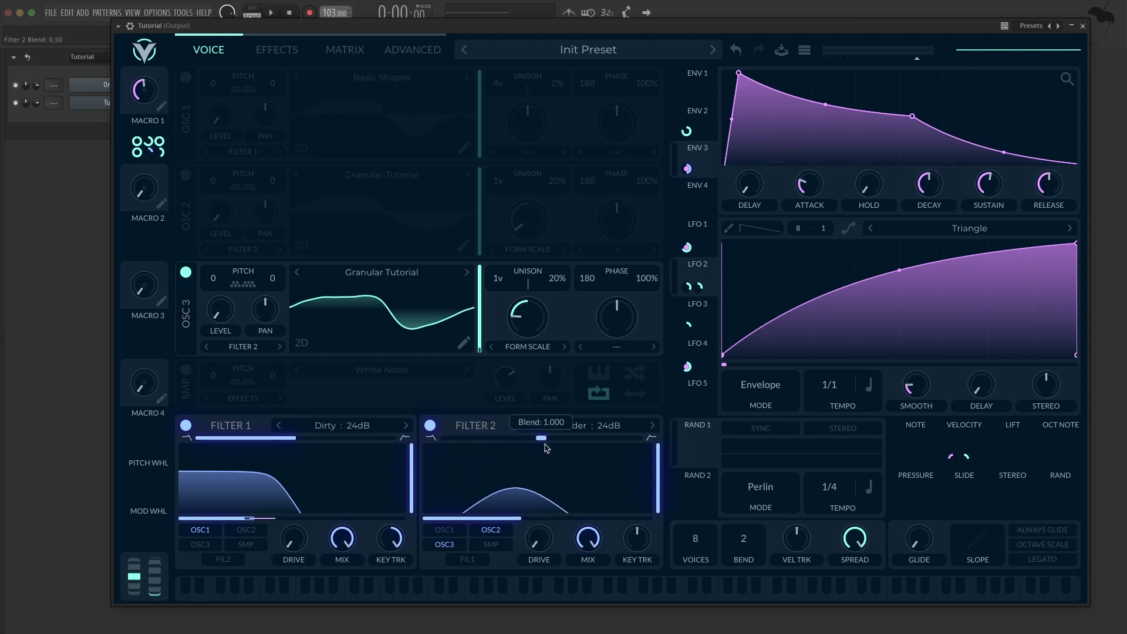
left_click_drag(658, 512, 658, 505)
Enter Filter 2's cutoff and drive, set key tracking to 1.00, and readjust the delay's stereo spread
right_click(517, 520)
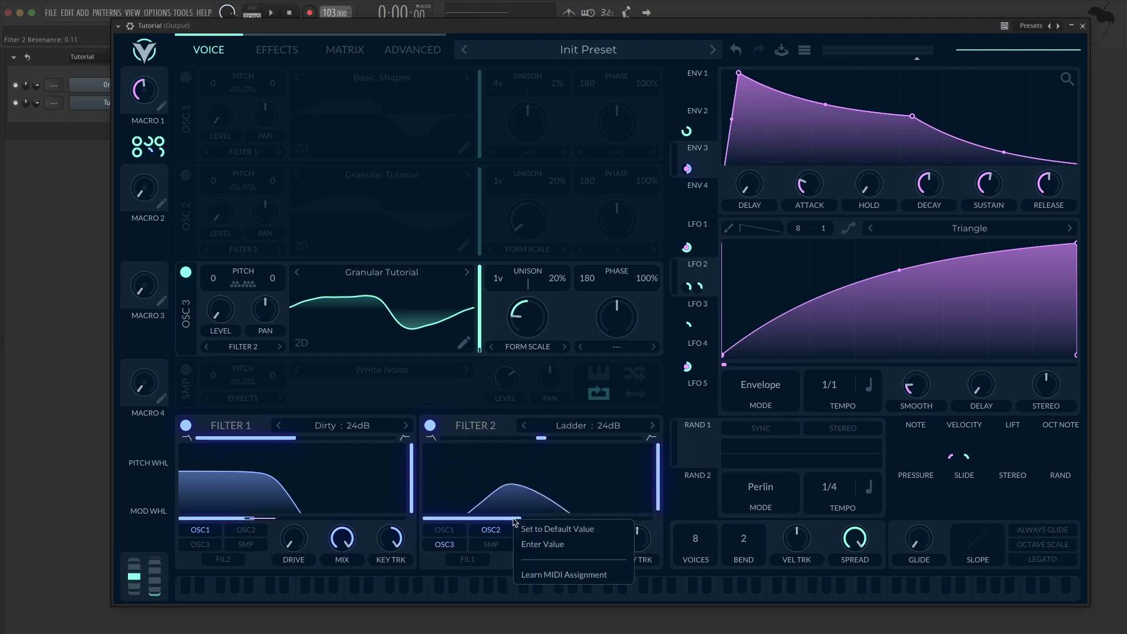
left_click(536, 545)
key("Return")
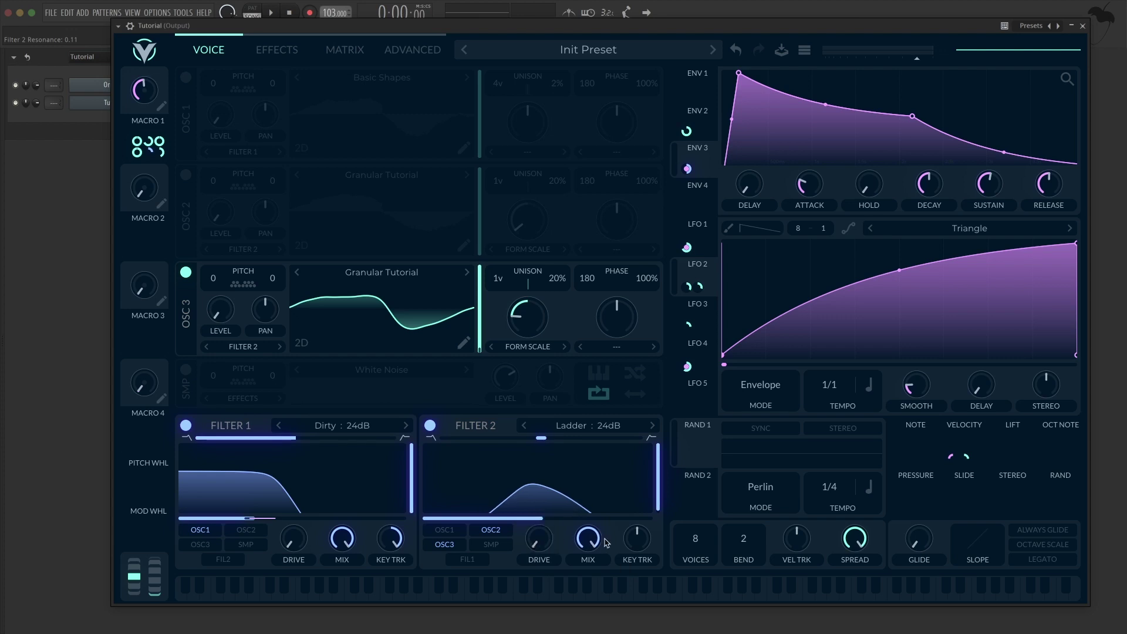
left_click_drag(638, 539, 639, 522)
right_click(541, 537)
left_click(558, 564)
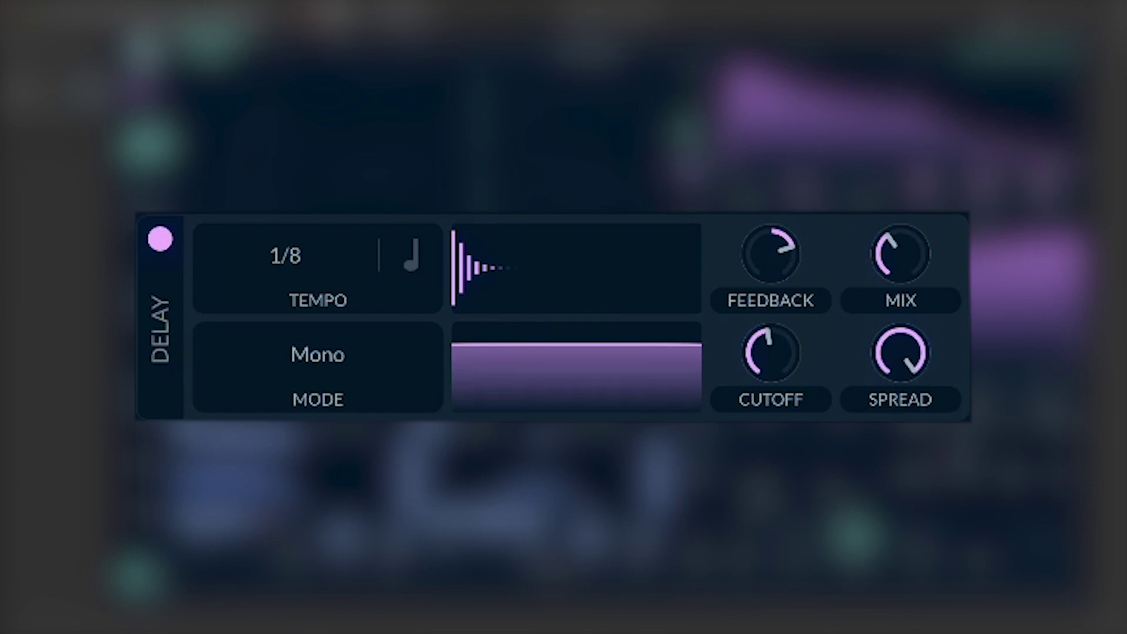
mouse_move(915, 345)
left_mouse_down()
mouse_move(893, 390)
mouse_move(900, 341)
left_mouse_up()
left_click_drag(860, 420, 888, 423)
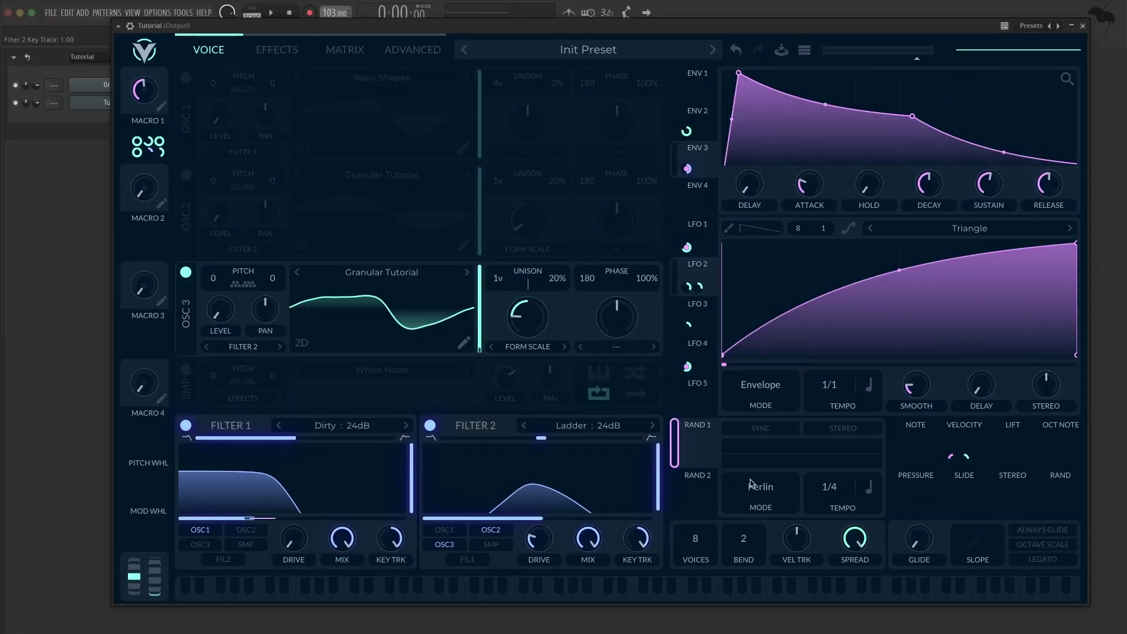
Make the random source sample-and-hold and route it to oscillator 3's pitch with an exact amount
left_click(758, 490)
left_click(762, 528)
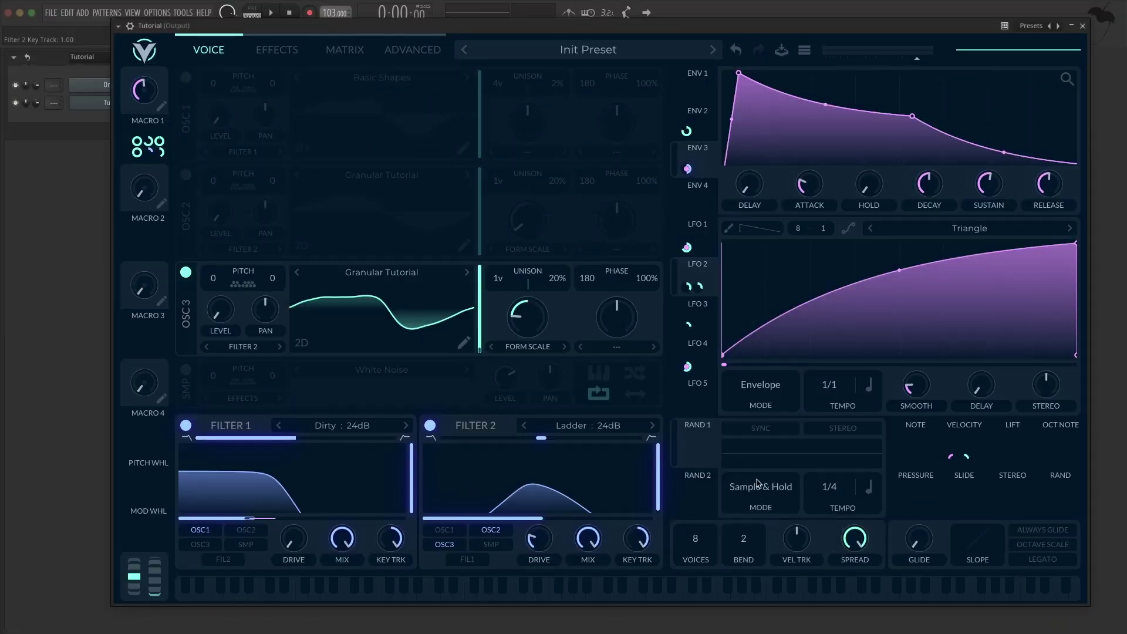
left_click_drag(707, 442, 220, 310)
right_click(215, 298)
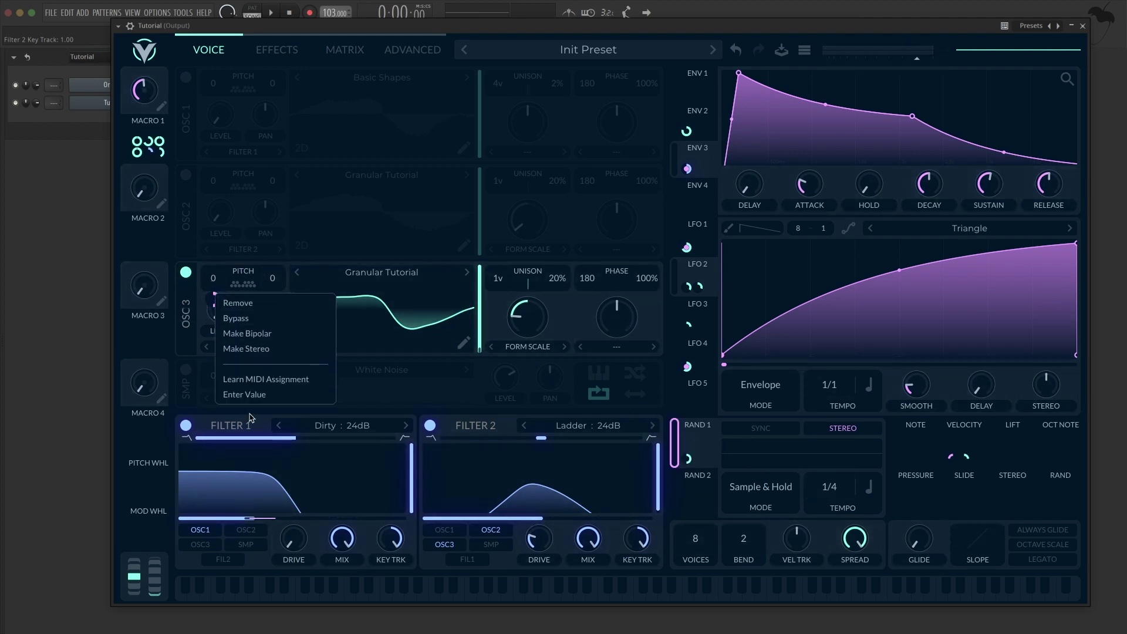
left_click(253, 396)
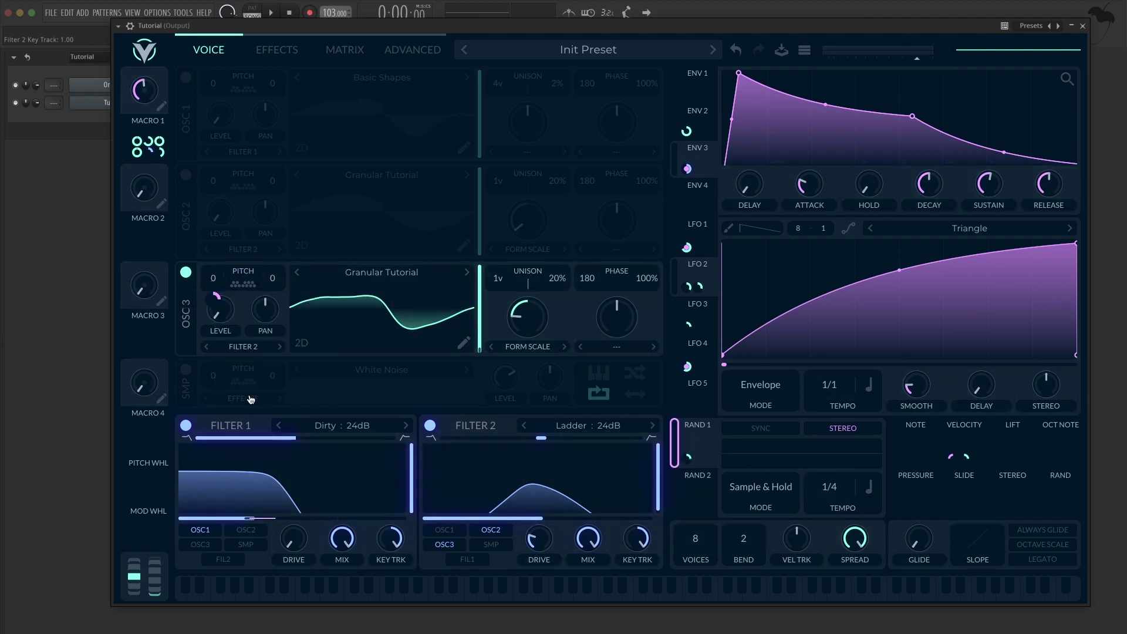
Turn oscillator 2 on and route the random source to its pitch and to Filter 2's cutoff at 24
left_click(186, 174)
left_click_drag(709, 446, 220, 212)
right_click(216, 205)
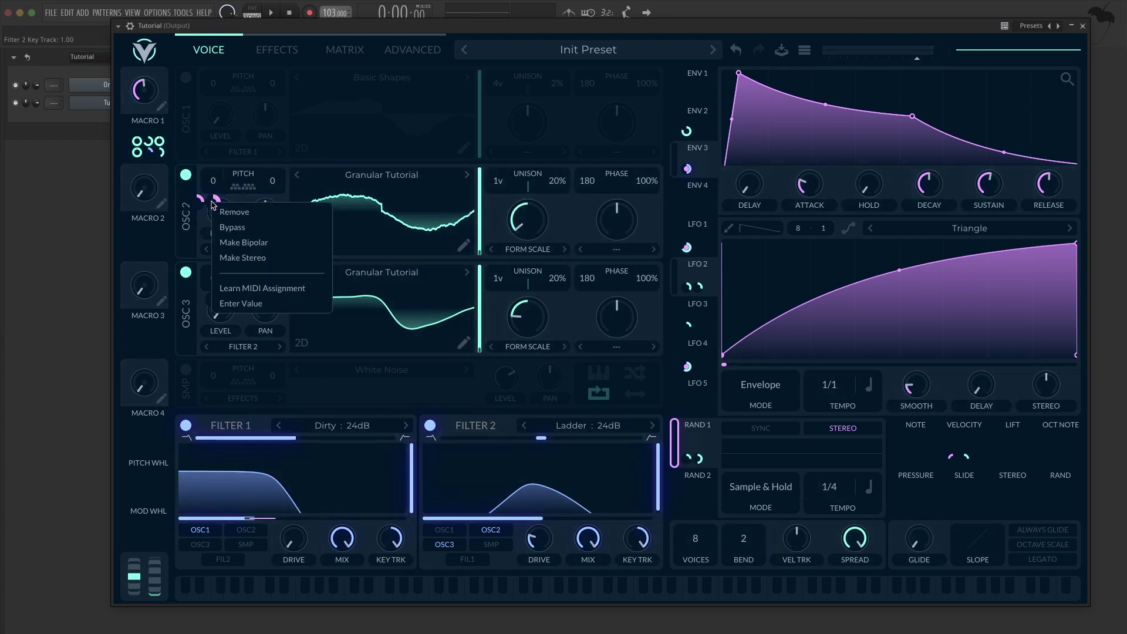
left_click(250, 303)
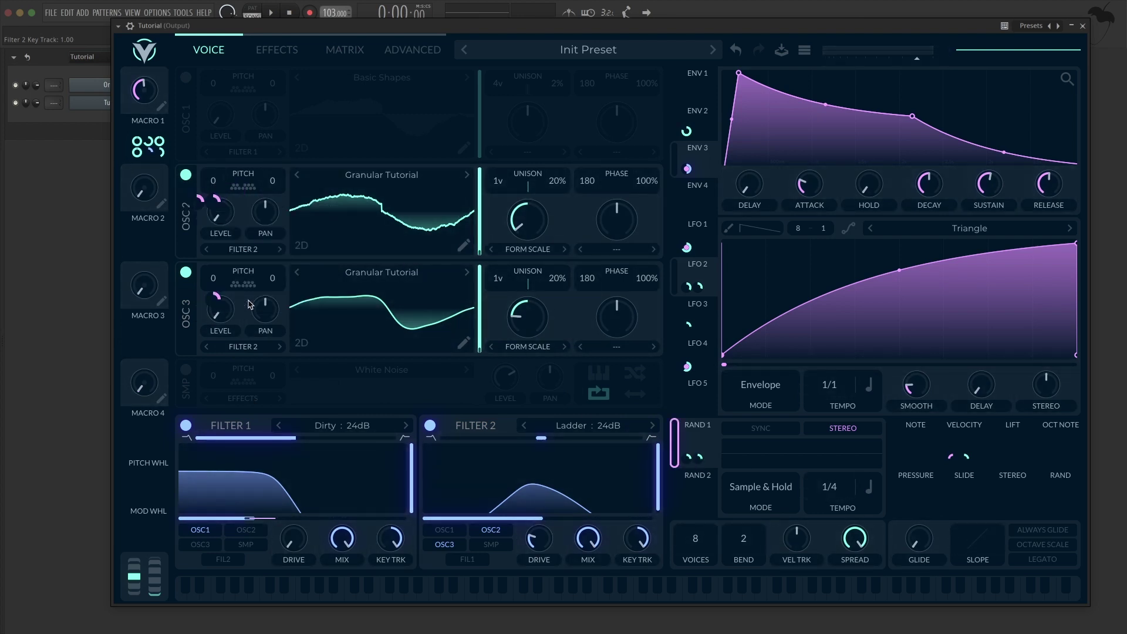
left_click_drag(703, 432, 541, 504)
right_click(544, 507)
left_click(561, 490)
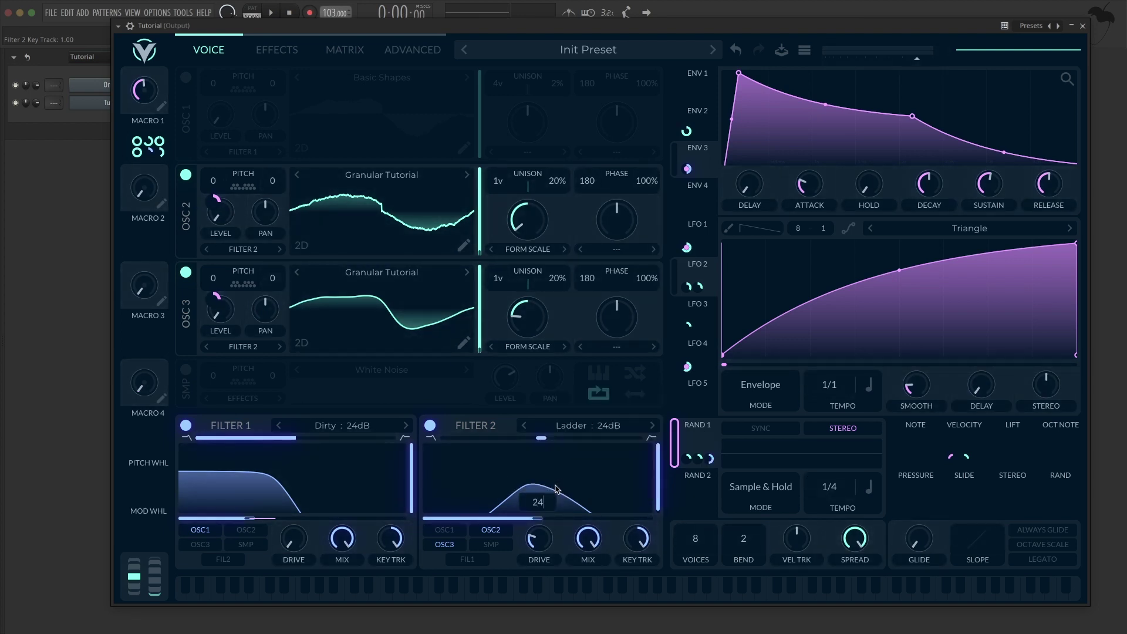
key("Escape")
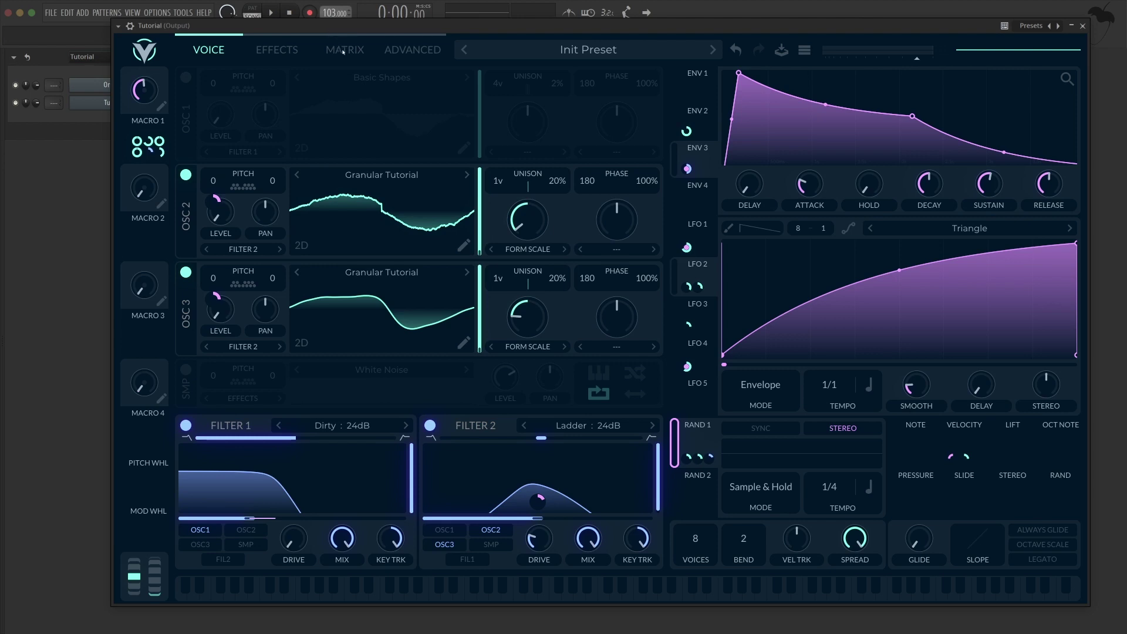
In the modulation matrix, draw a stepped remap curve for the Filter 2 cutoff routing
left_click(343, 51)
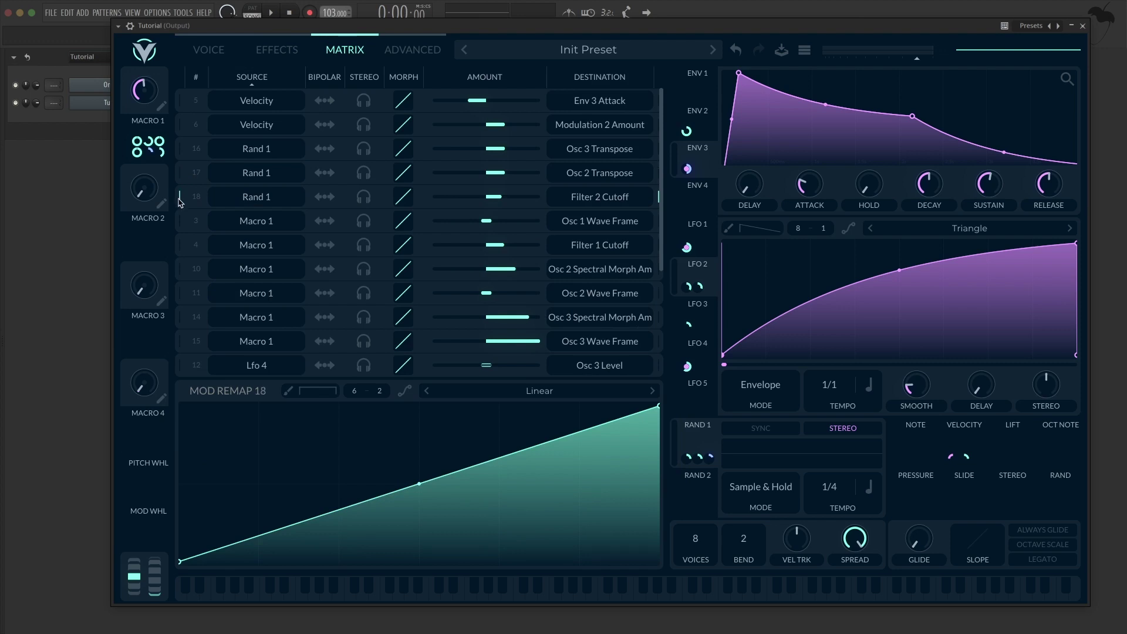
left_click_drag(232, 539, 338, 482)
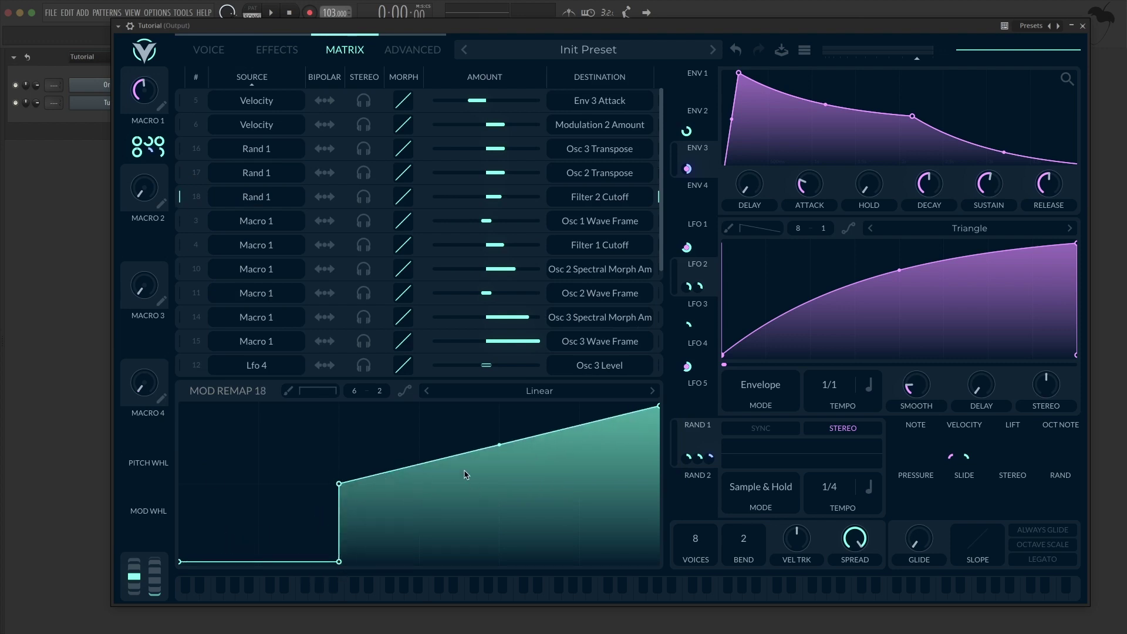
left_click_drag(465, 475, 486, 385)
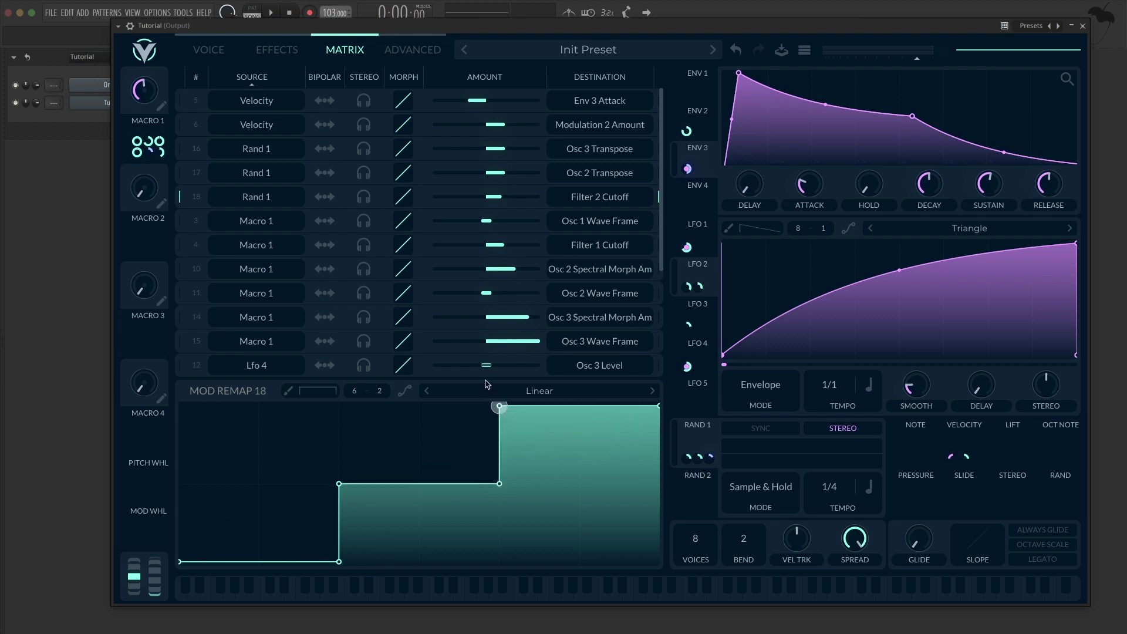
Draw matching three-level staircase remap curves for the oscillator 2 and oscillator 3 pitch routings
left_click(185, 173)
left_click_drag(323, 531, 335, 483)
left_click_drag(411, 466, 483, 393)
left_click(185, 148)
left_click_drag(295, 524, 339, 561)
left_click_drag(352, 556, 339, 483)
left_click_drag(411, 464, 488, 402)
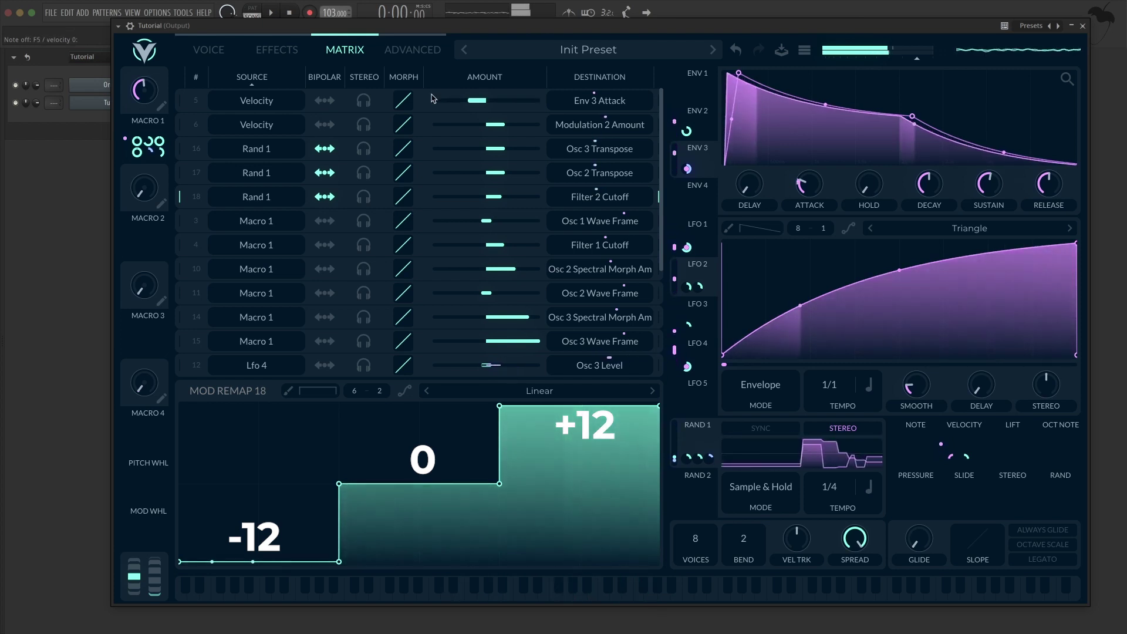
Enable the Delay in the effects rack and power oscillator 1 back on
left_click(217, 47)
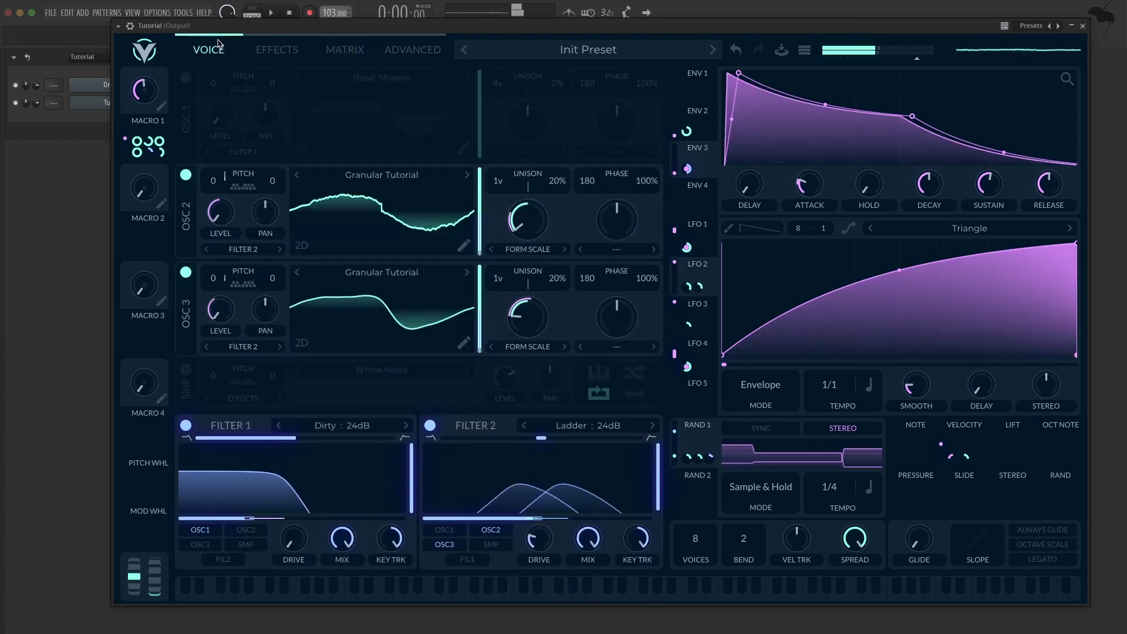
left_click(277, 49)
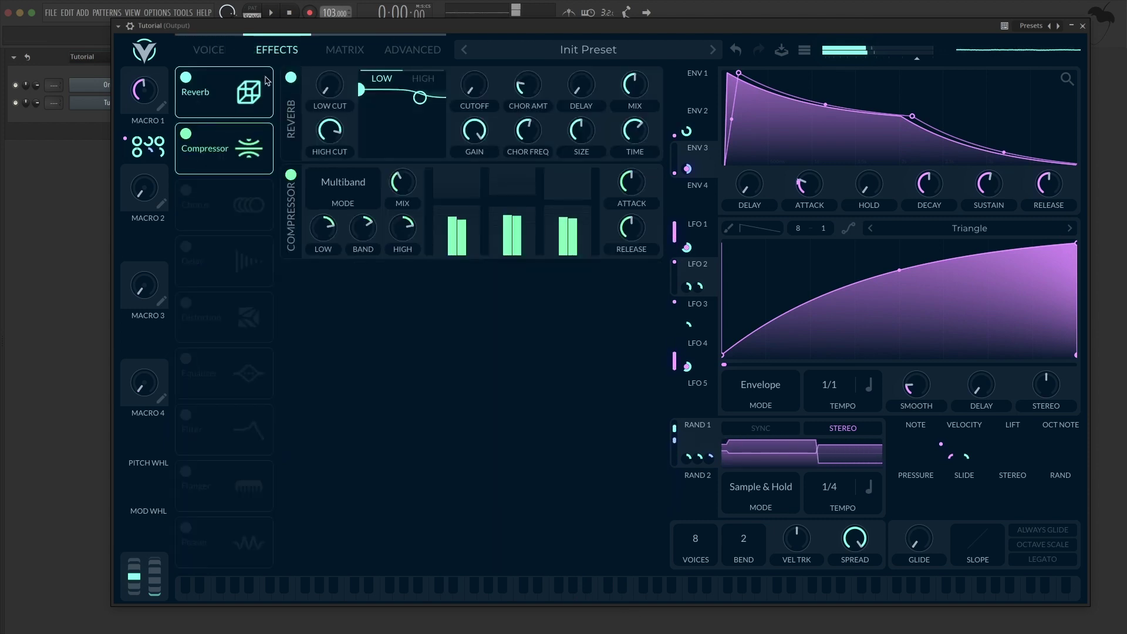
left_click(192, 253)
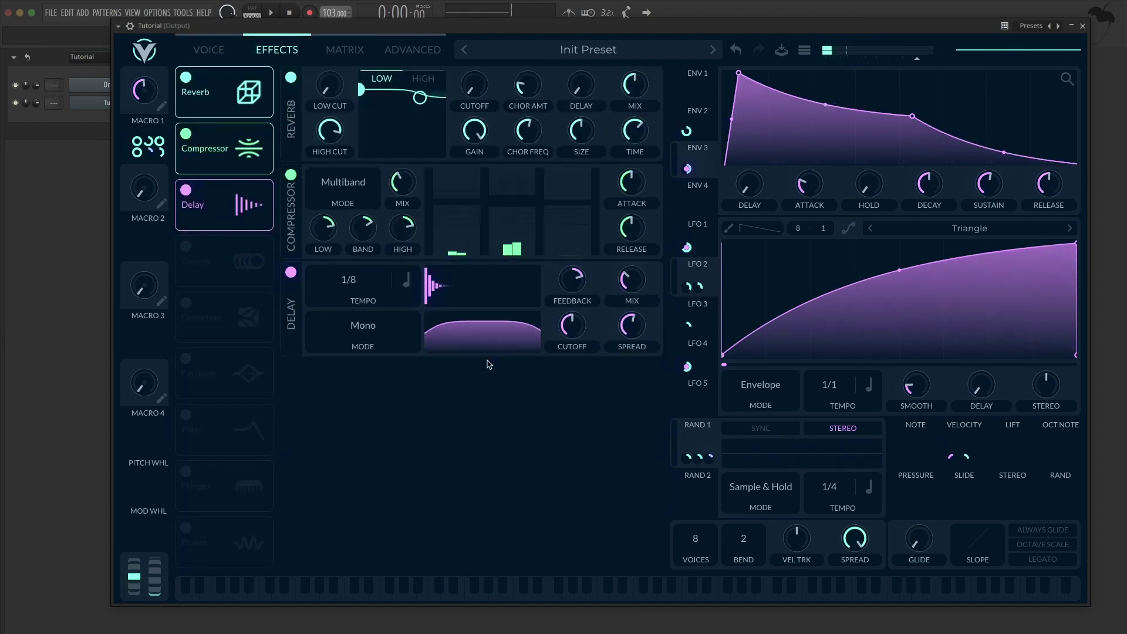
left_click(210, 51)
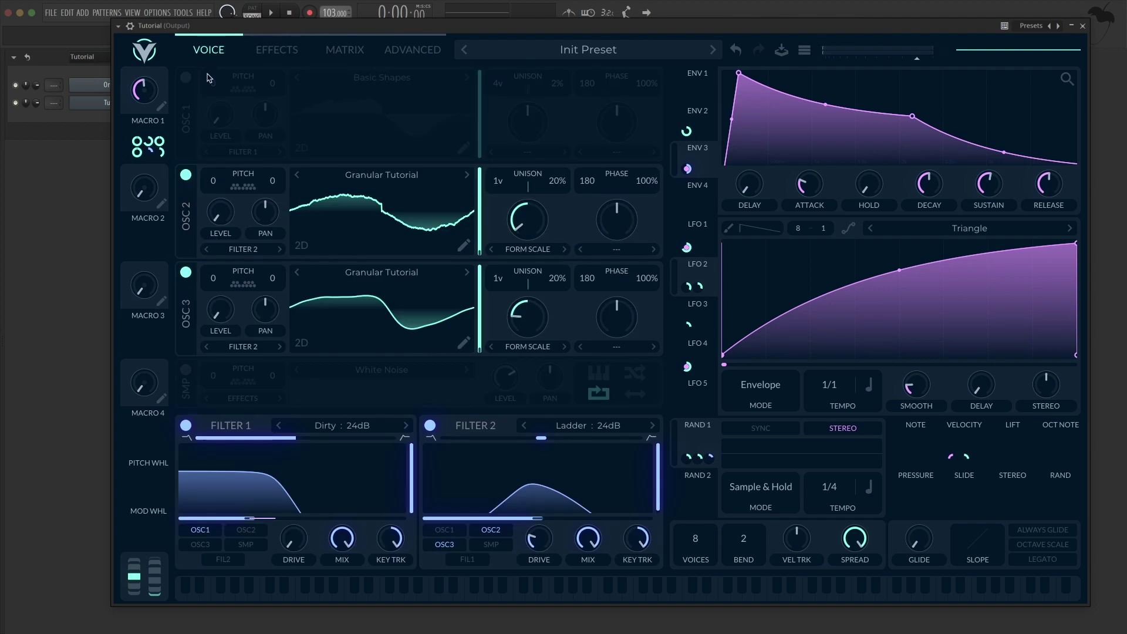
left_click(185, 77)
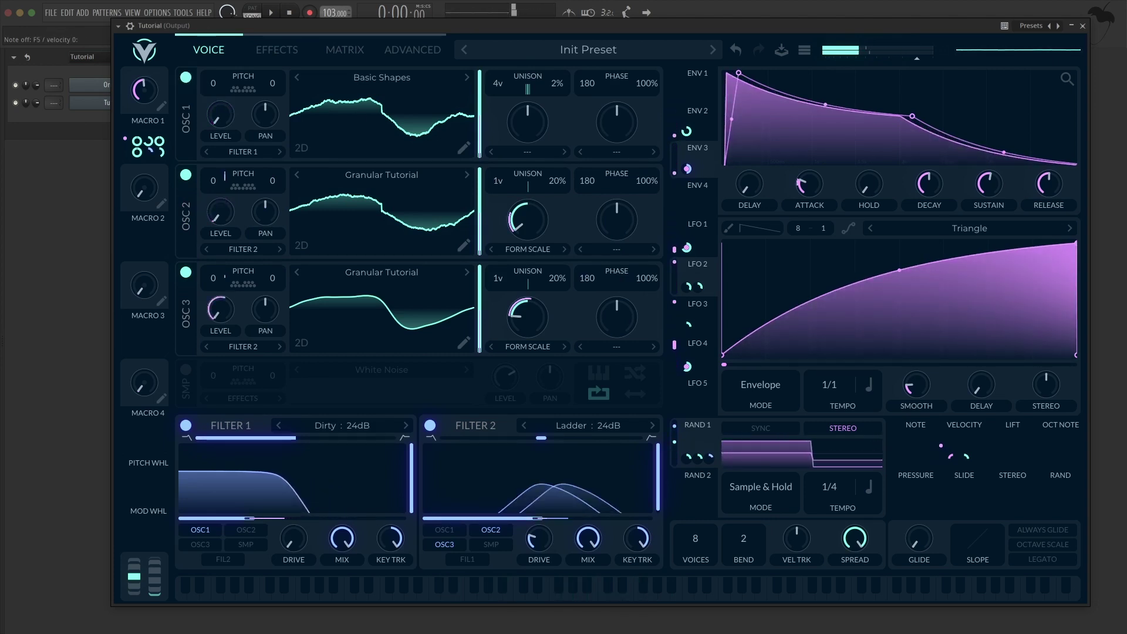
Switch off oscillators 1 and 3 so only oscillator 2 plays
left_click(187, 81)
left_click(187, 270)
left_click(193, 251)
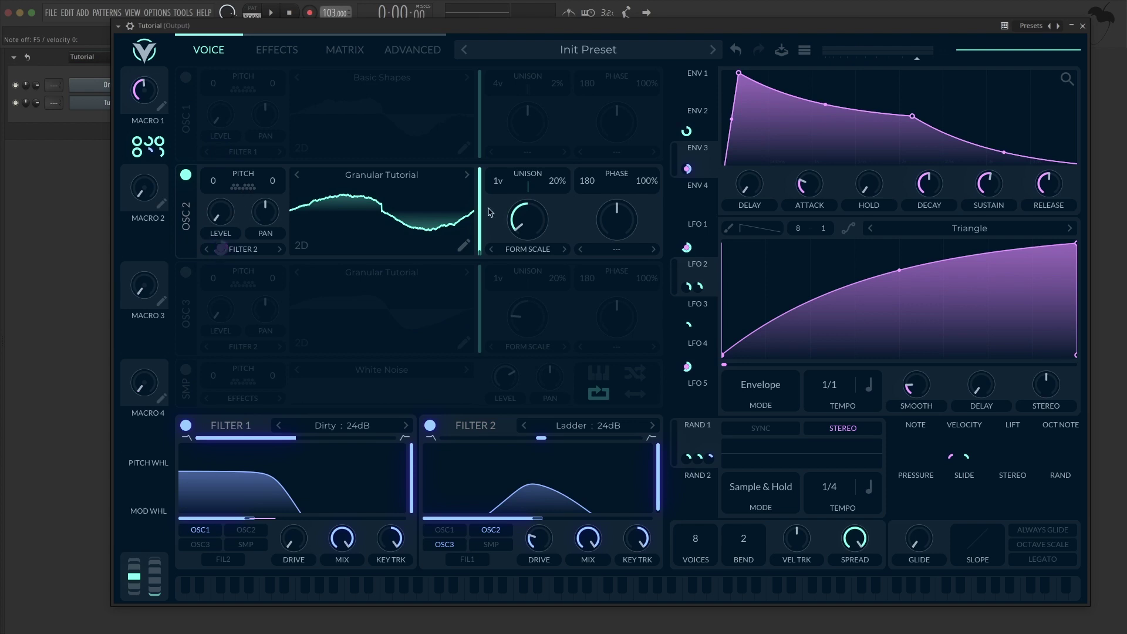
Pull LFO 1's middle point down to the floor so it drops to zero halfway
left_click(711, 243)
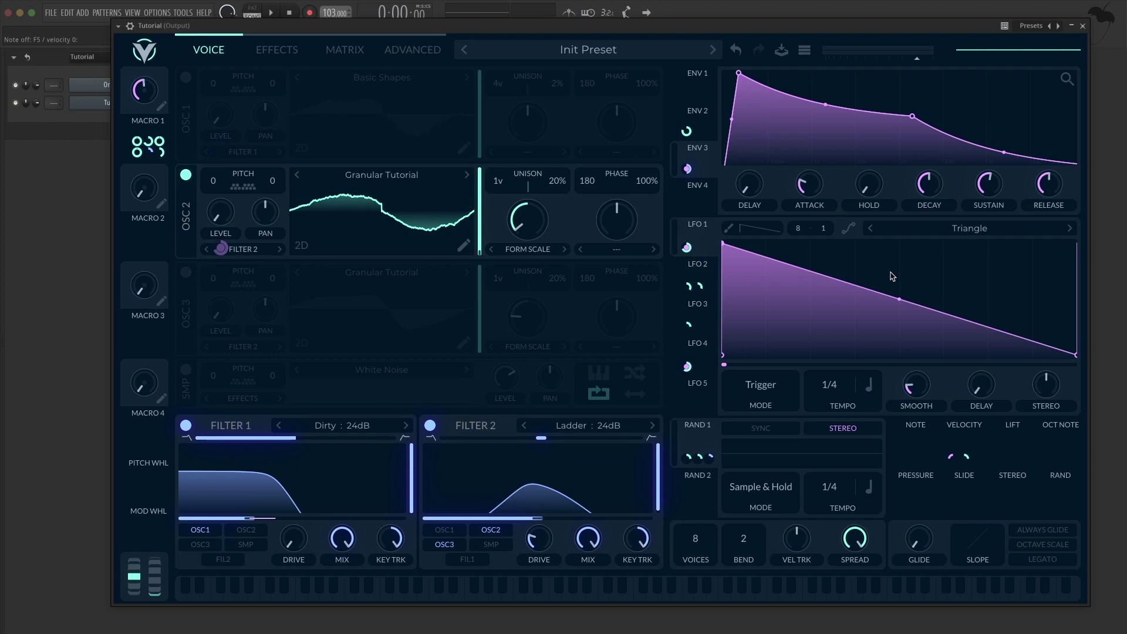
left_click_drag(899, 299, 898, 368)
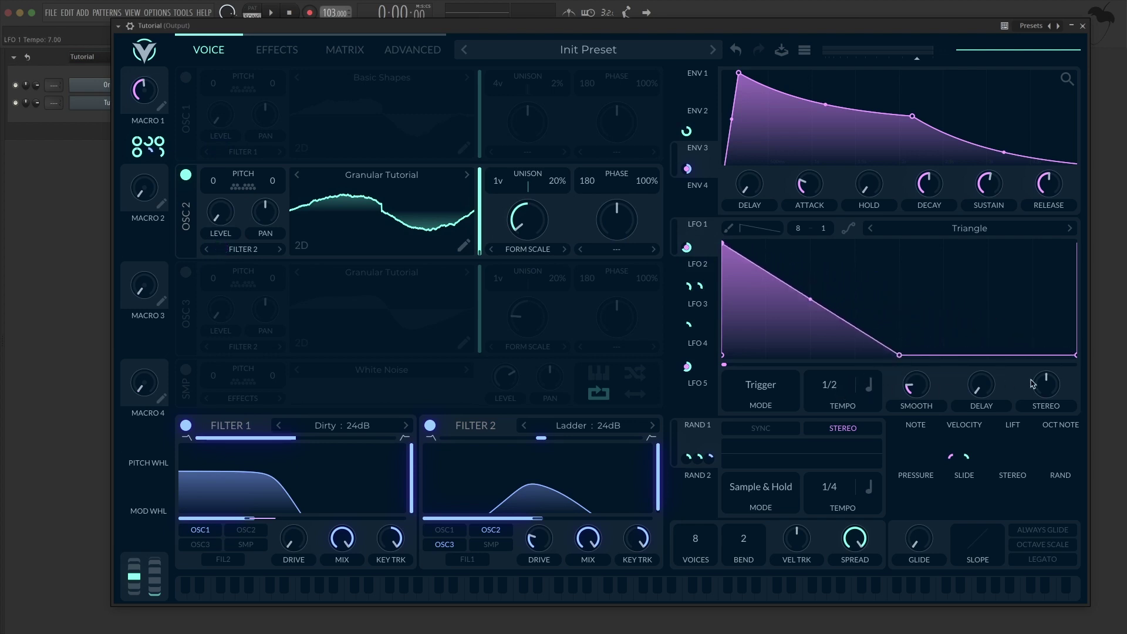
mouse_move(1055, 383)
left_click(711, 362)
left_click(705, 317)
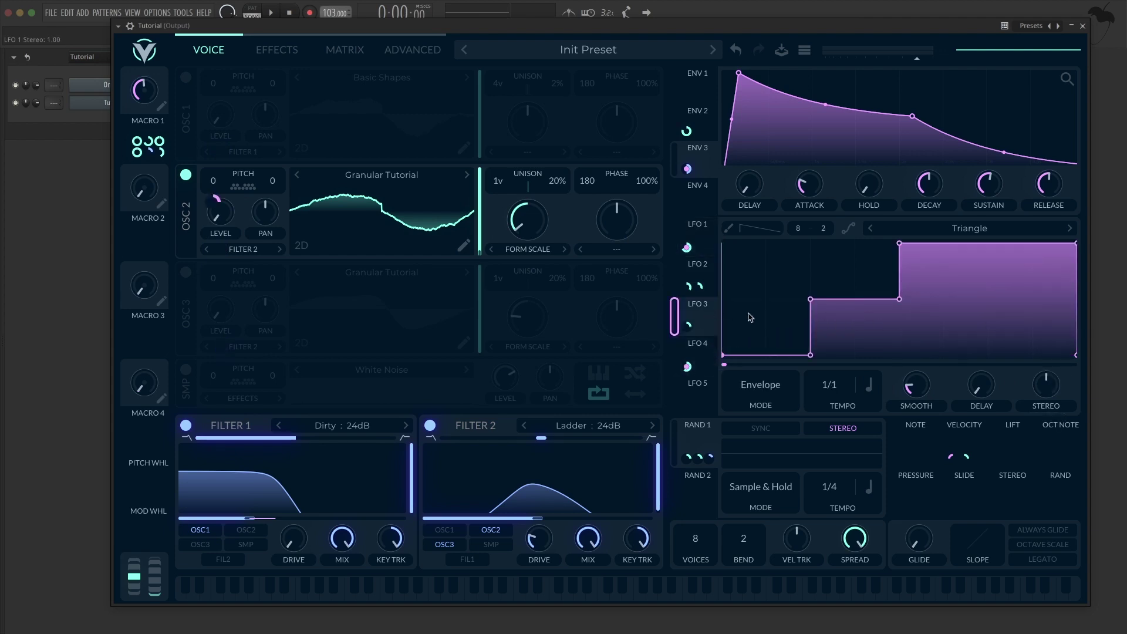
left_click(711, 244)
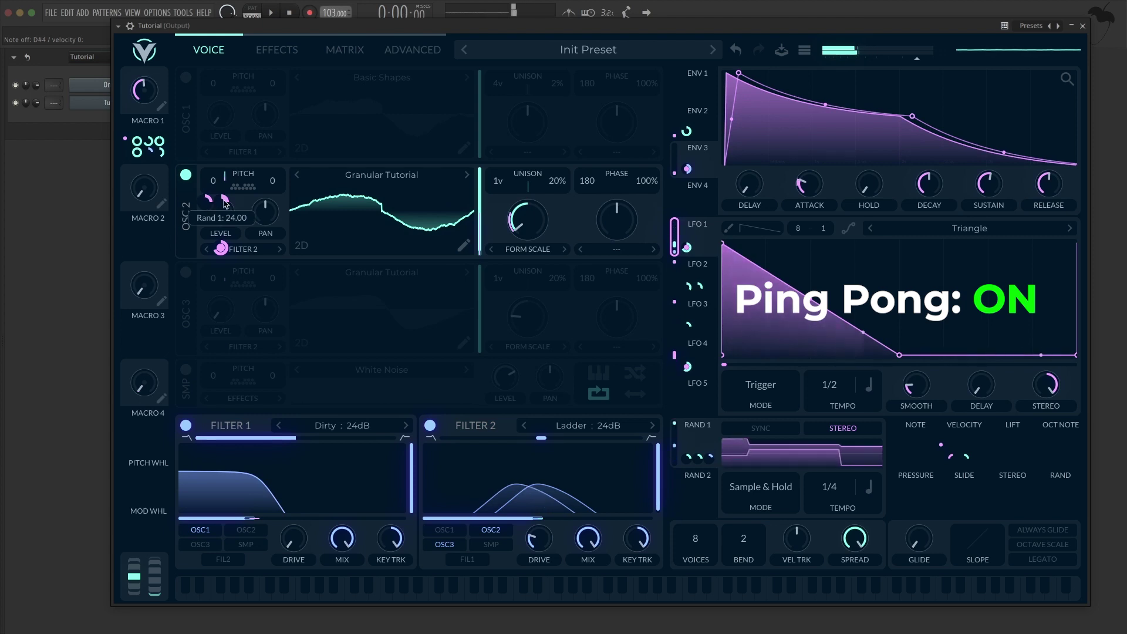
Reset LFO 1's stereo offset to default, raise it again, then adjust oscillator 2's level modulation
right_click(226, 202)
left_click(251, 208)
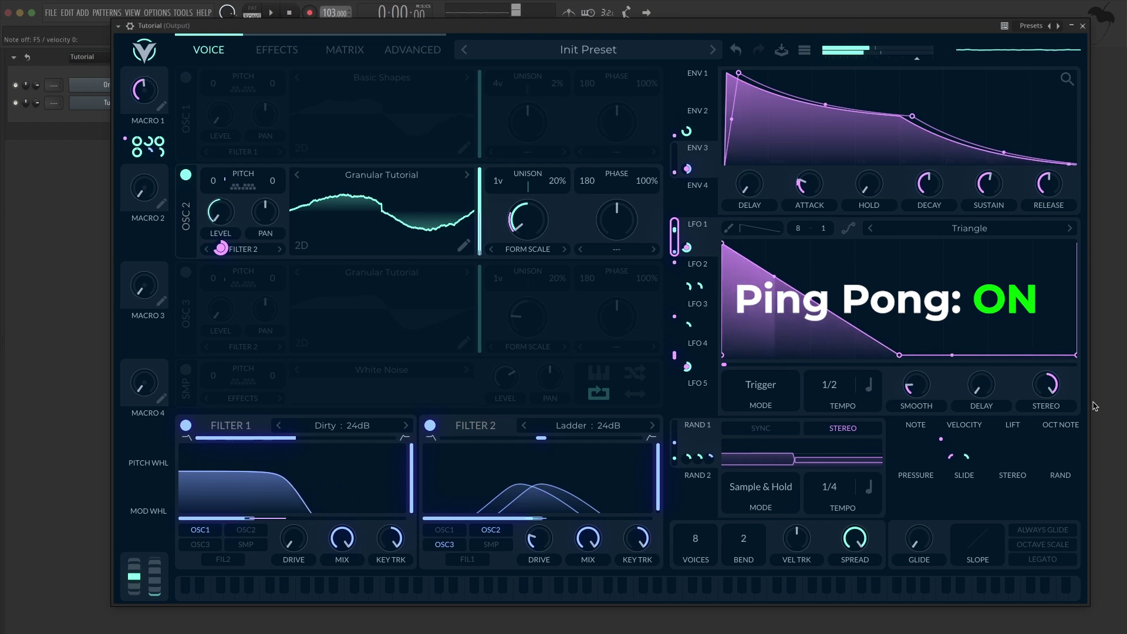
right_click(1050, 388)
left_click(977, 394)
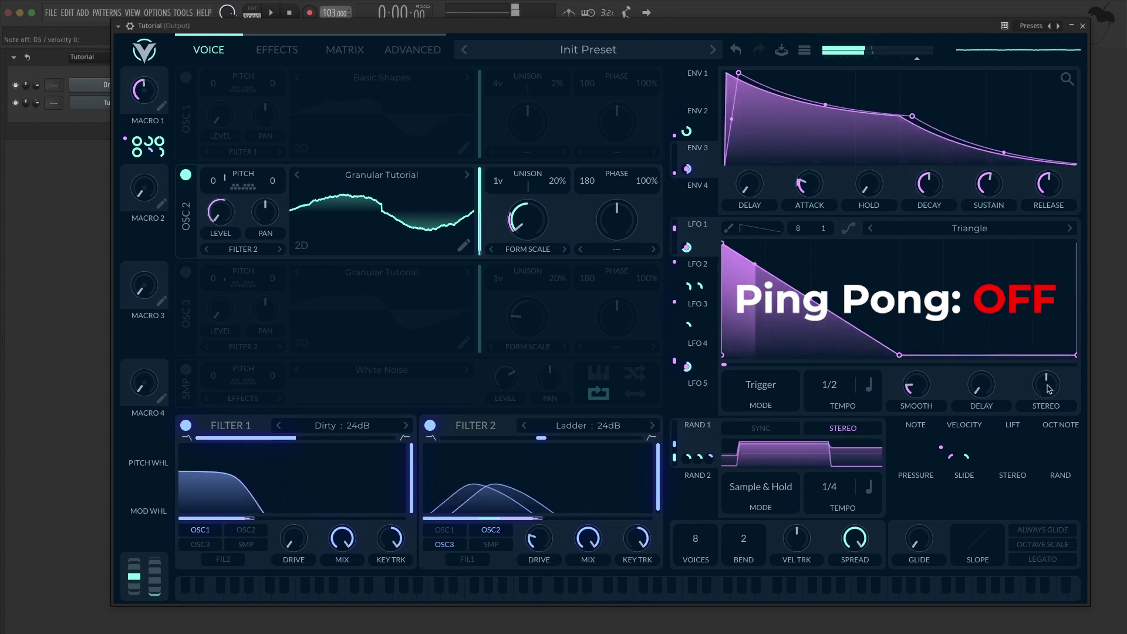
mouse_move(1049, 389)
left_click_drag(1049, 389, 1049, 352)
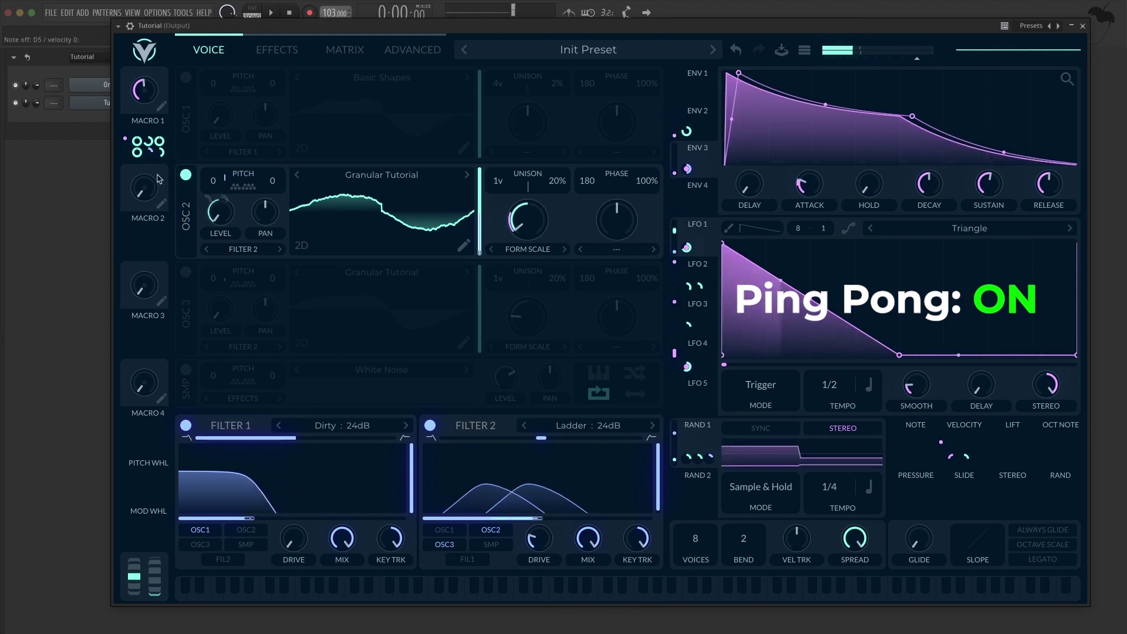
right_click(222, 204)
left_click(242, 231)
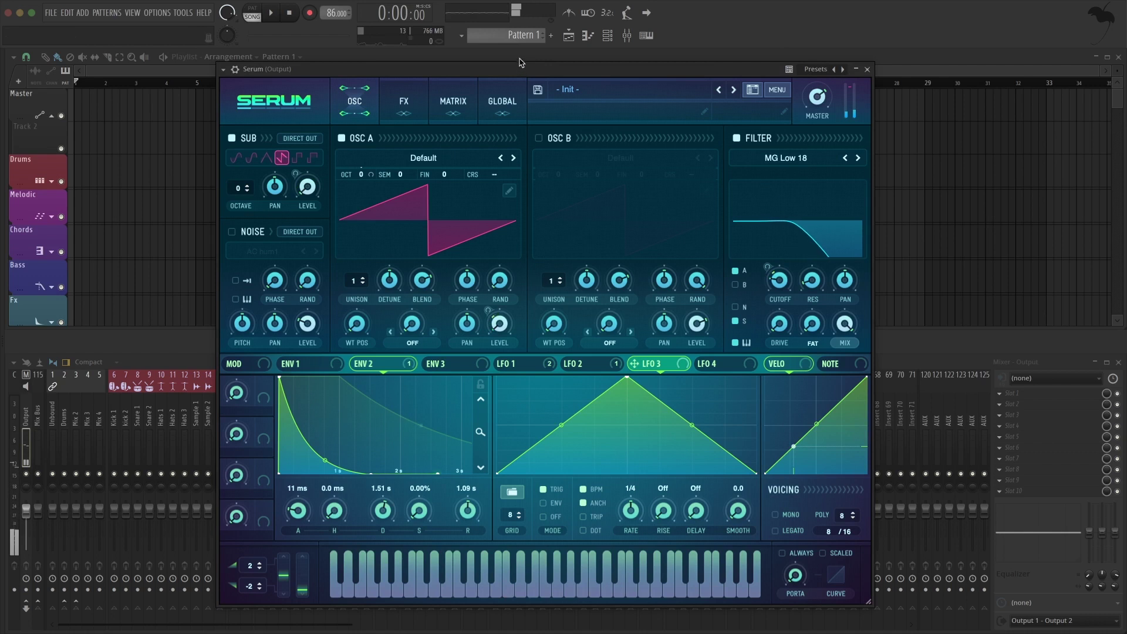
Redraw Serum's LFO 3 into a block shape: low for the first half, fully high for the second
left_click_drag(563, 424, 625, 473)
left_click_drag(692, 424, 790, 345)
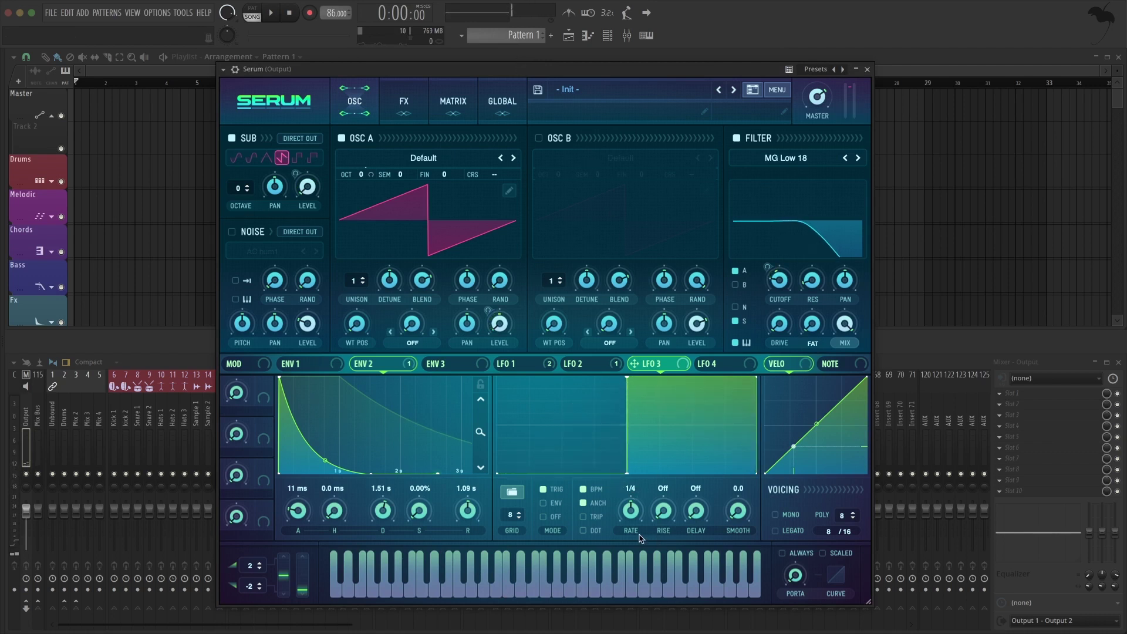